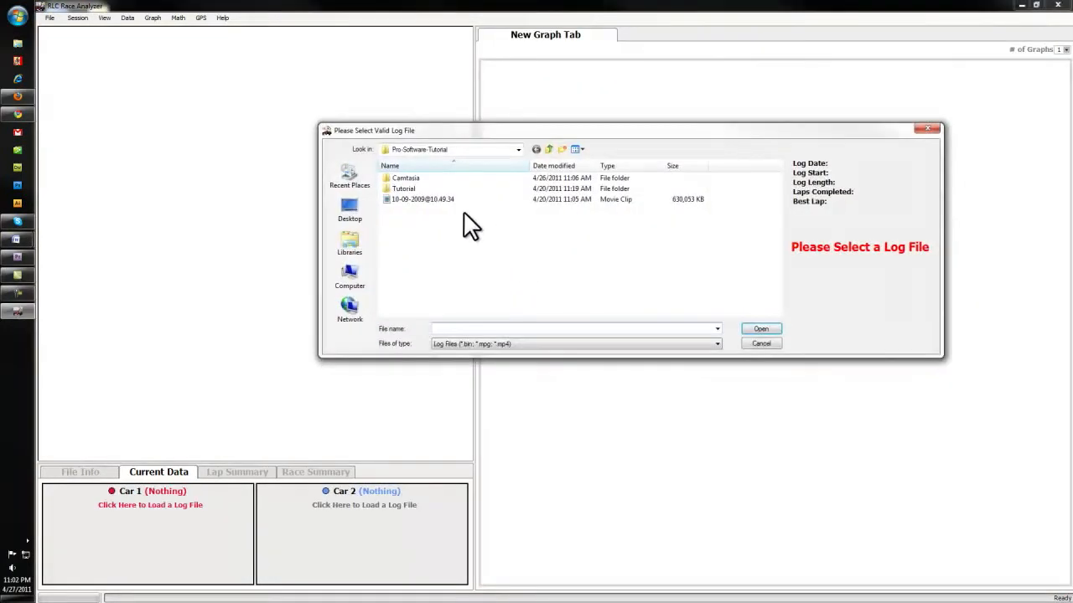
pyautogui.click(465, 199)
pyautogui.click(760, 329)
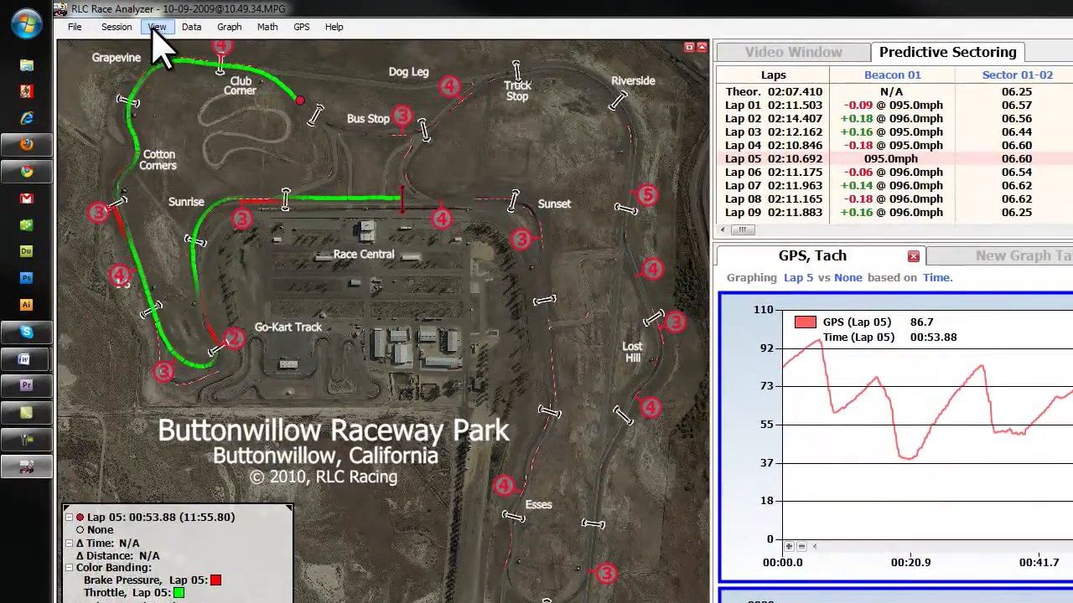
pyautogui.click(127, 27)
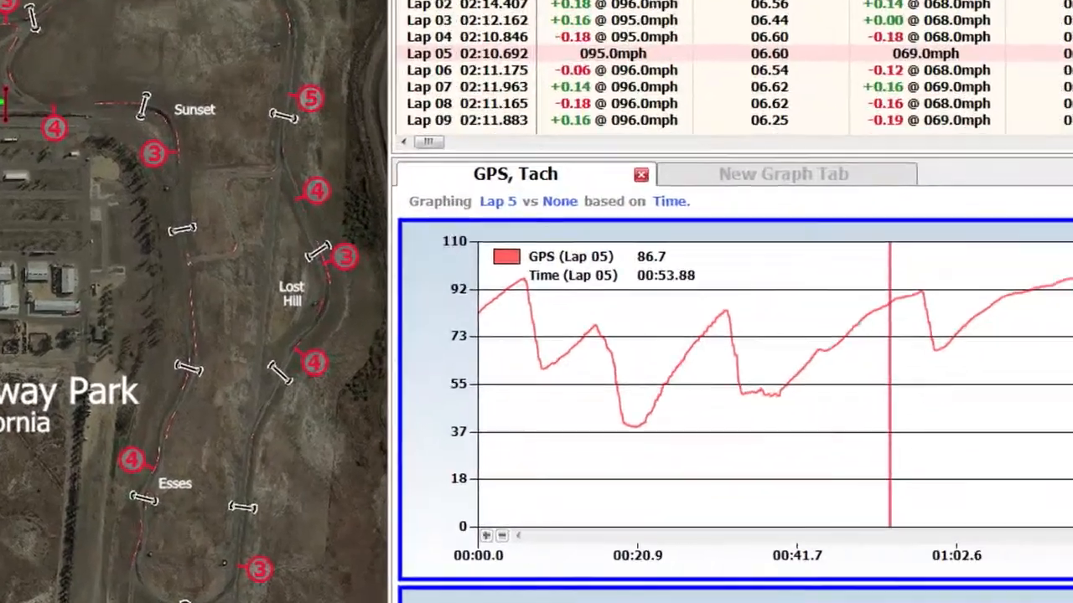
pyautogui.click(131, 44)
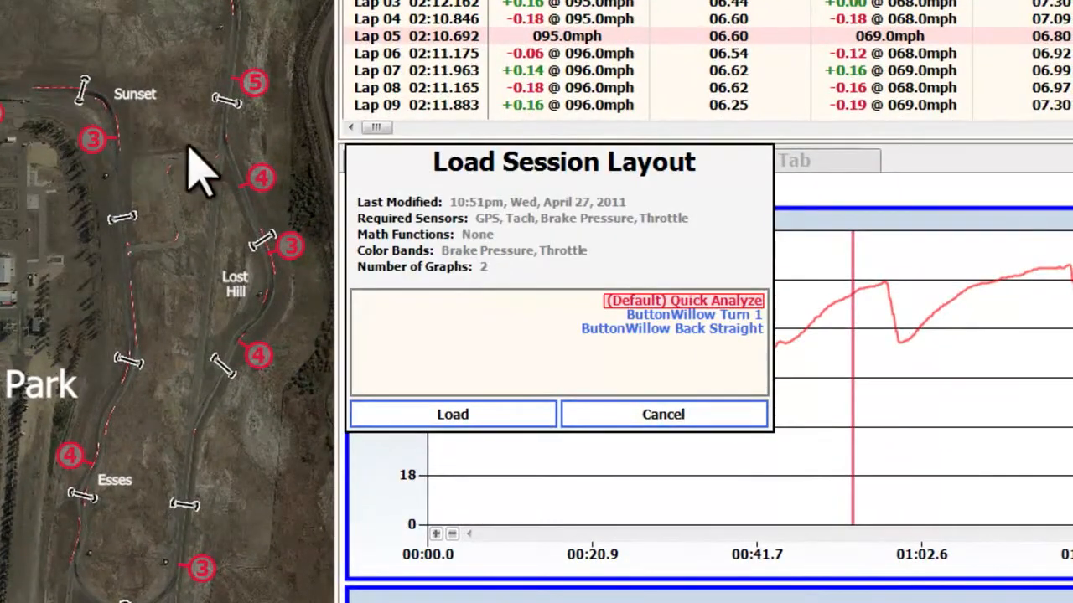
pyautogui.click(671, 315)
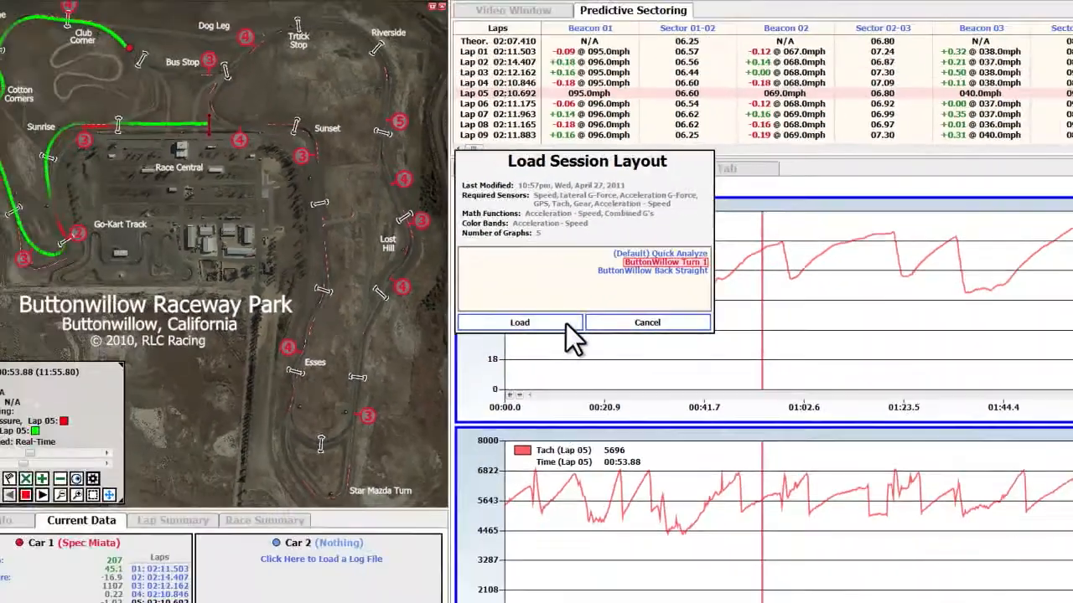
pyautogui.click(524, 416)
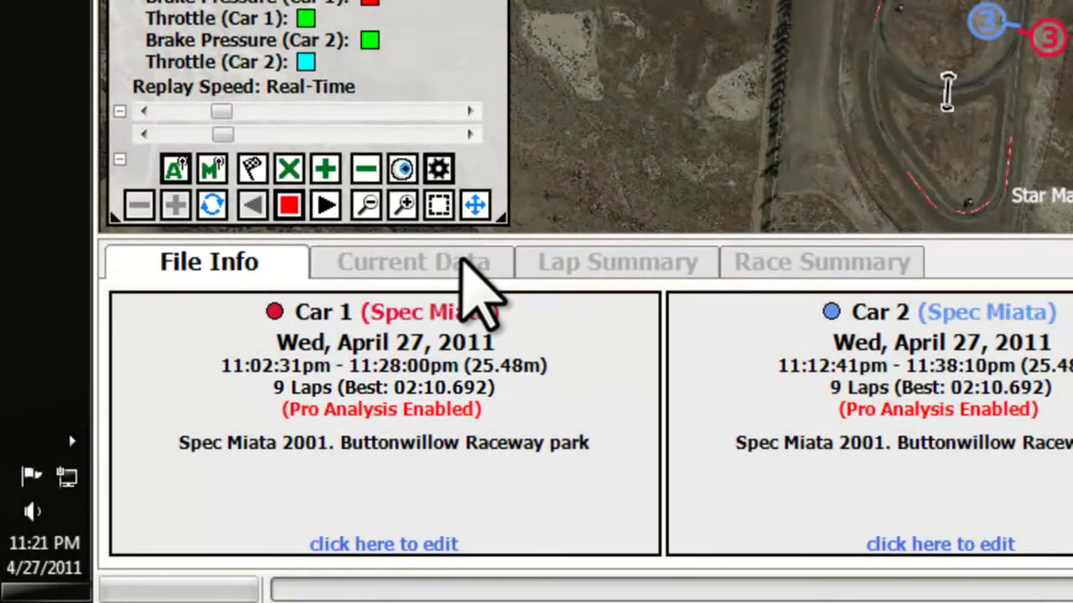
# Review the current sensor data, lap summary and race summary of both cars.
pyautogui.click(464, 261)
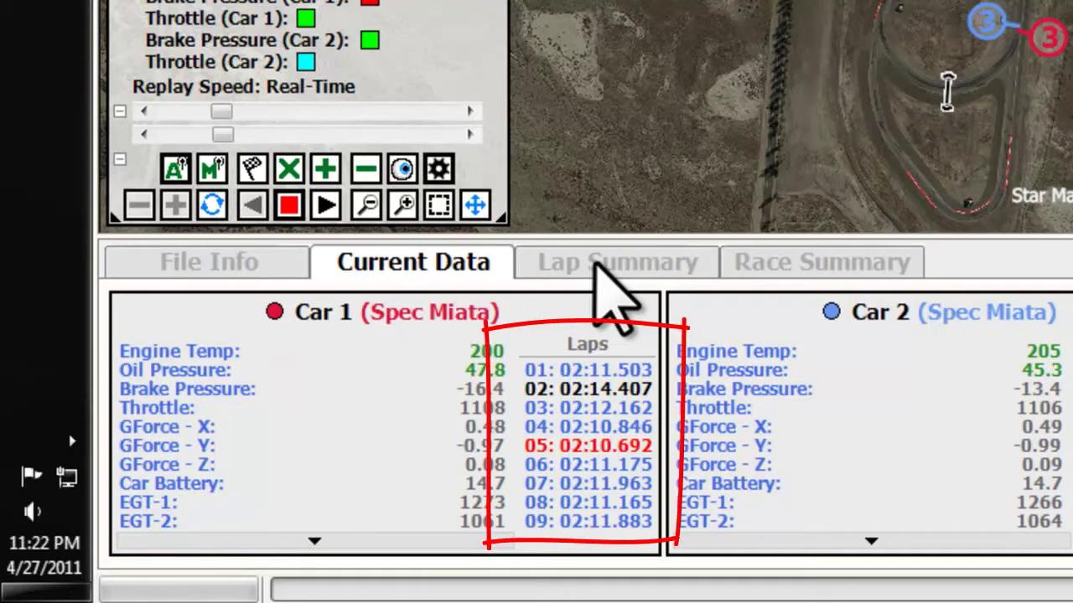
pyautogui.click(637, 262)
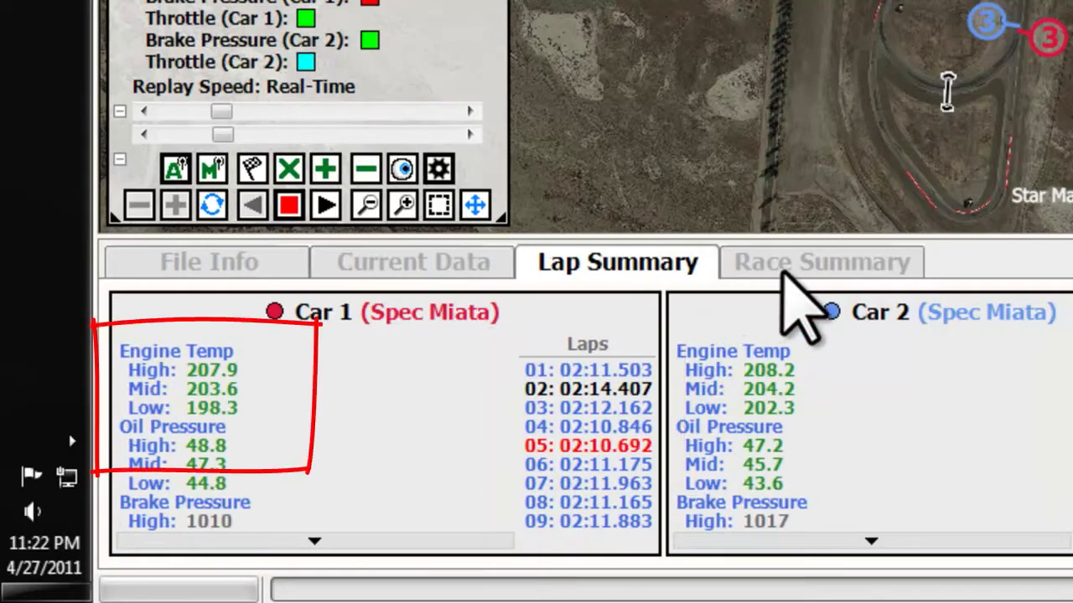
pyautogui.click(784, 270)
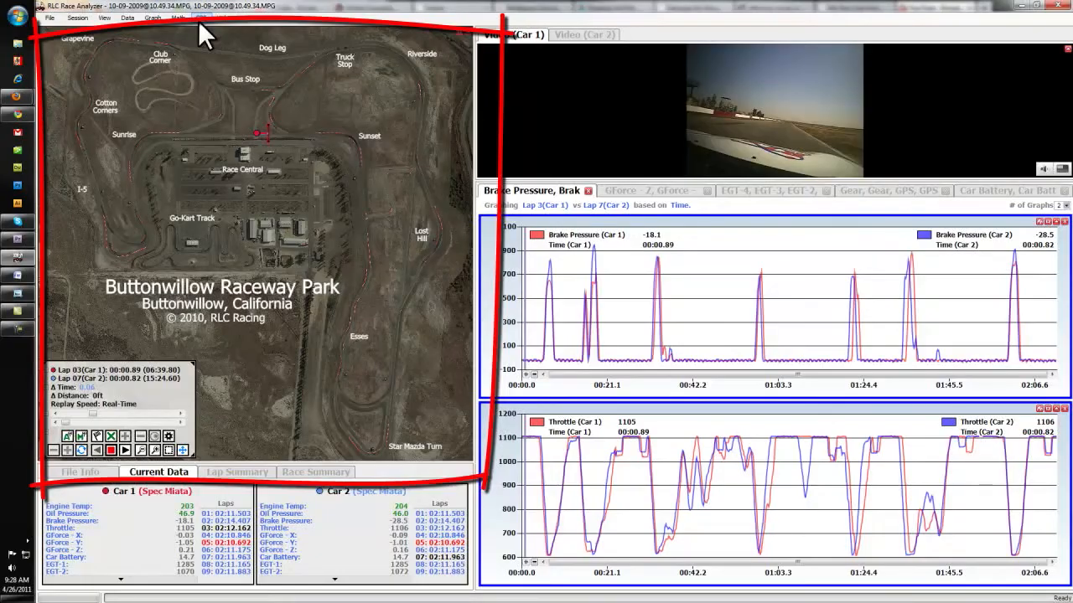
# Show the Track Plus outline on the track map and start the lap replay.
pyautogui.click(201, 19)
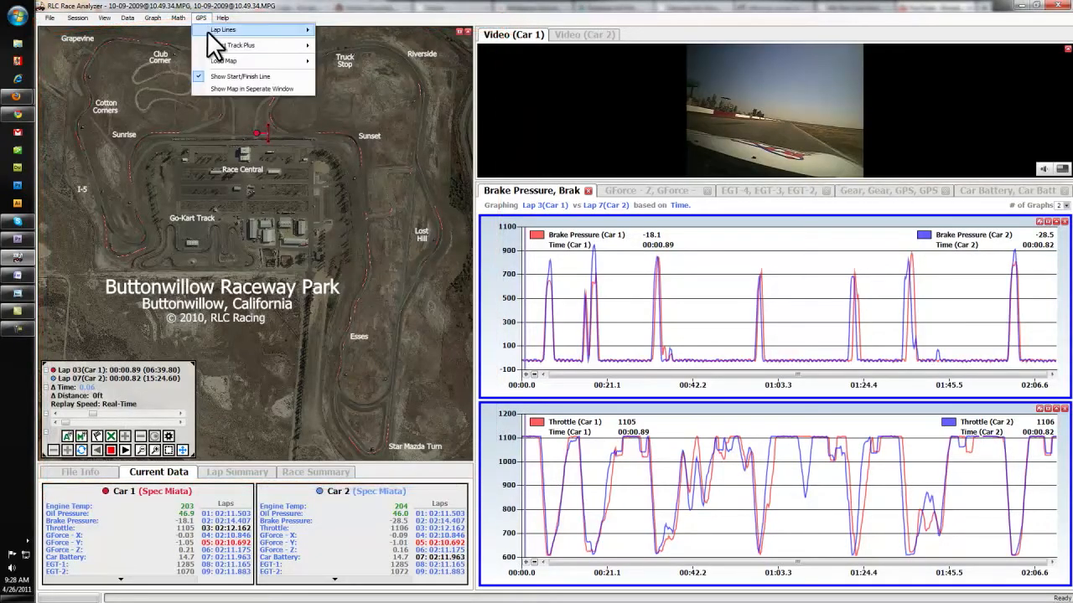
pyautogui.click(326, 46)
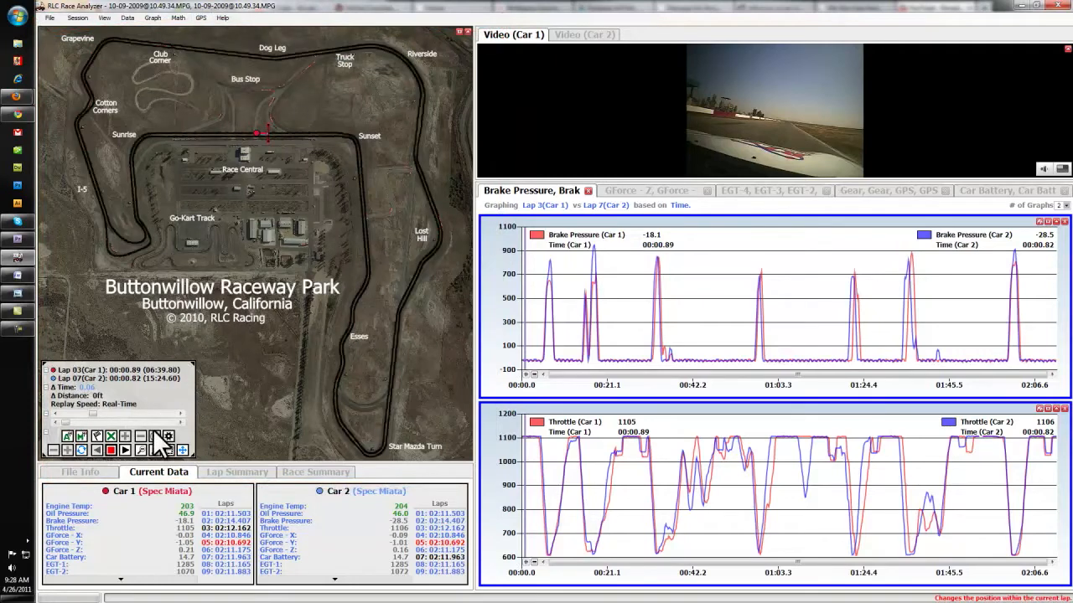
pyautogui.click(124, 450)
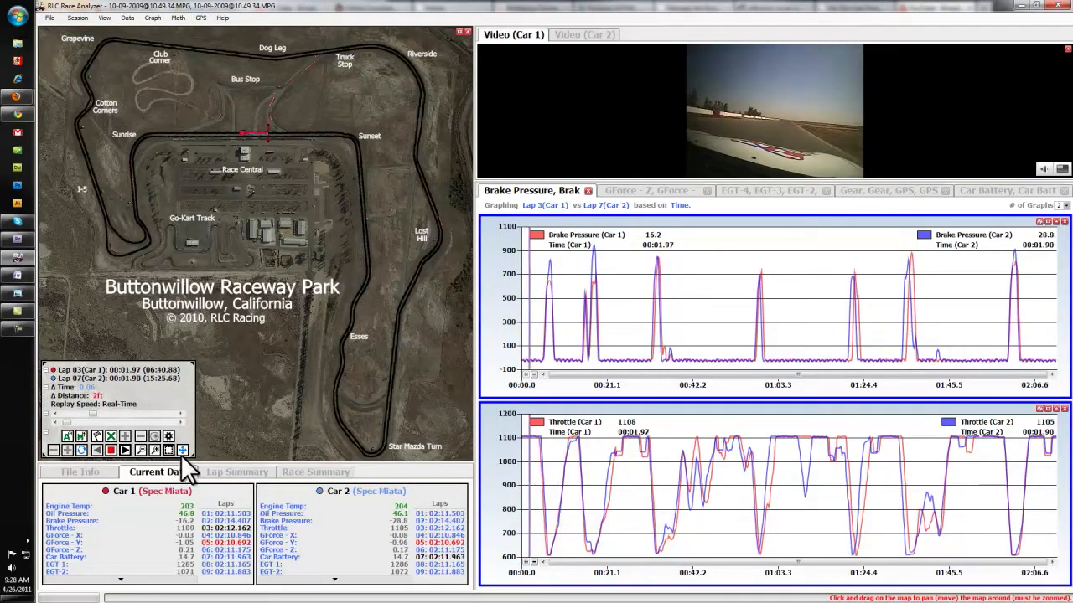
pyautogui.scroll(3, 267, 155)
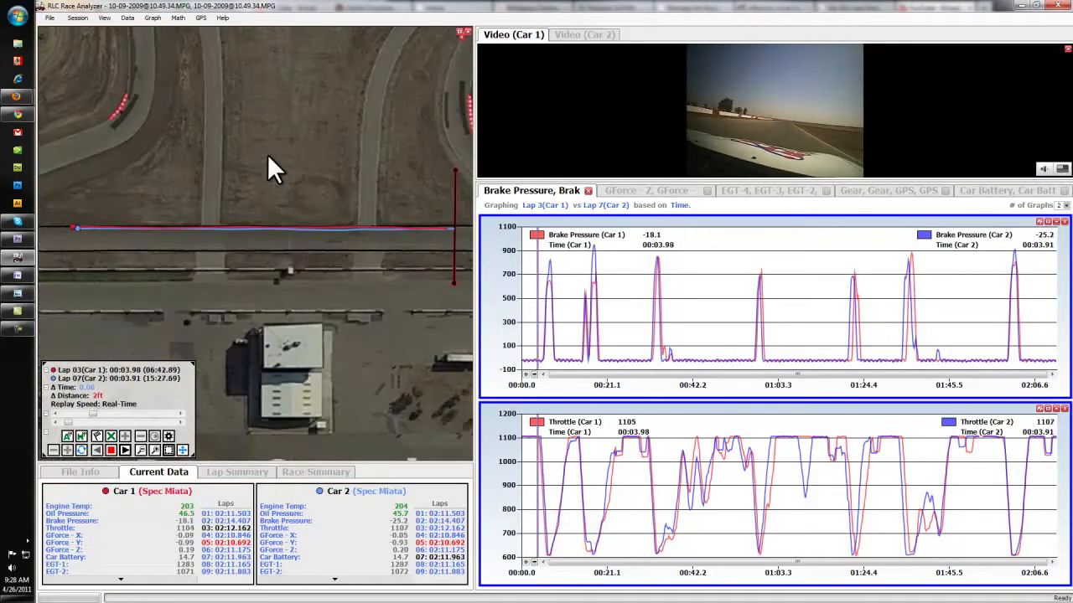
# Set the Car 1 video size to 100%.
pyautogui.click(1062, 168)
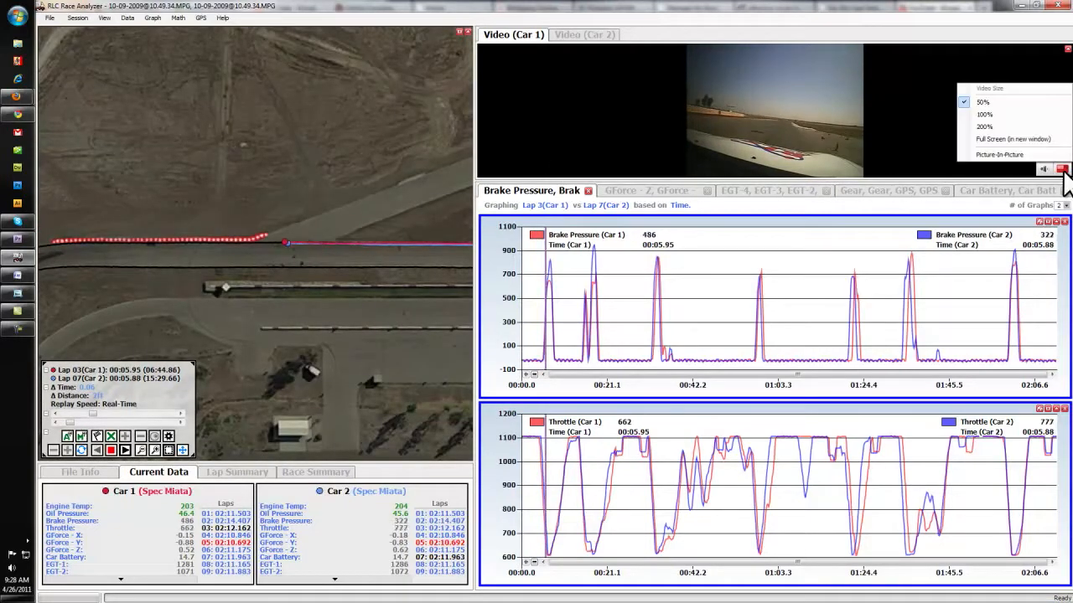
pyautogui.click(1060, 115)
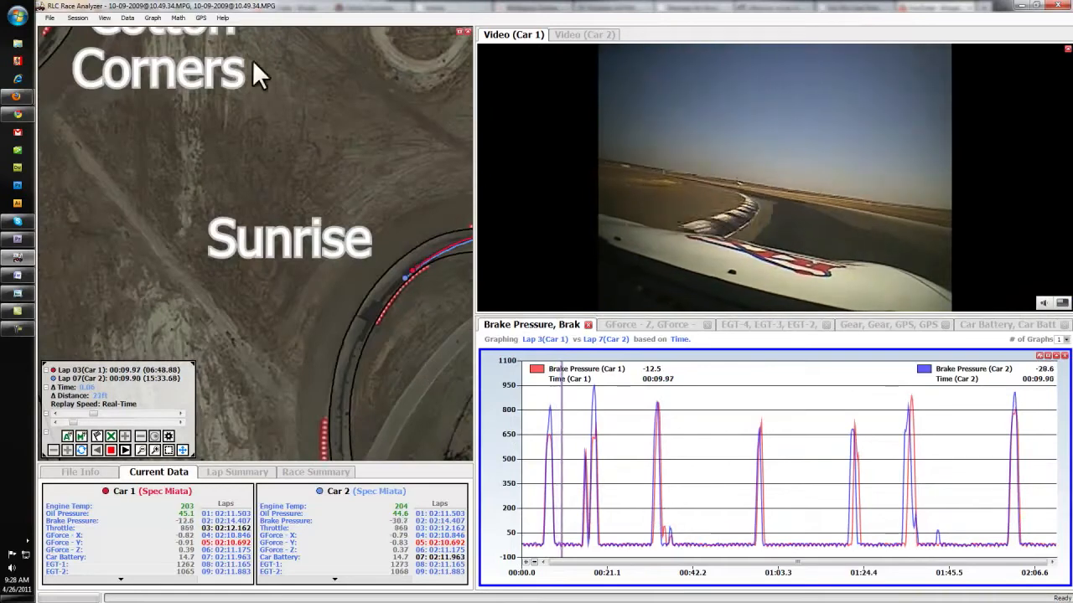
# Turn off the Track Plus outline on the track map.
pyautogui.click(201, 17)
pyautogui.moveTo(235, 45)
pyautogui.click(352, 47)
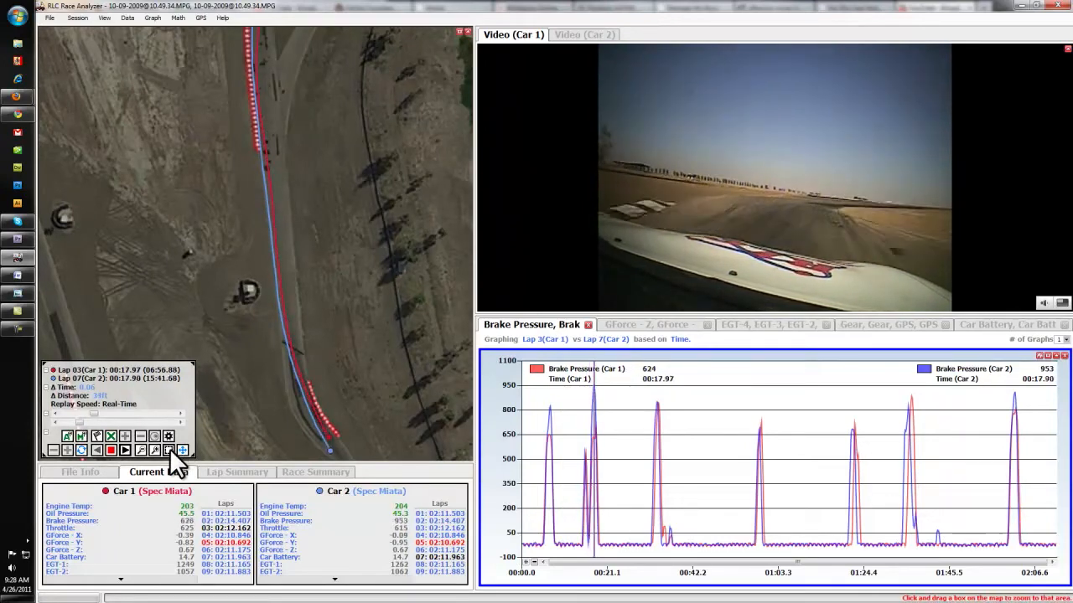
# Jump Car 2 to lap 08 for comparison with Car 1.
pyautogui.moveTo(98, 86); pyautogui.dragTo(348, 210)
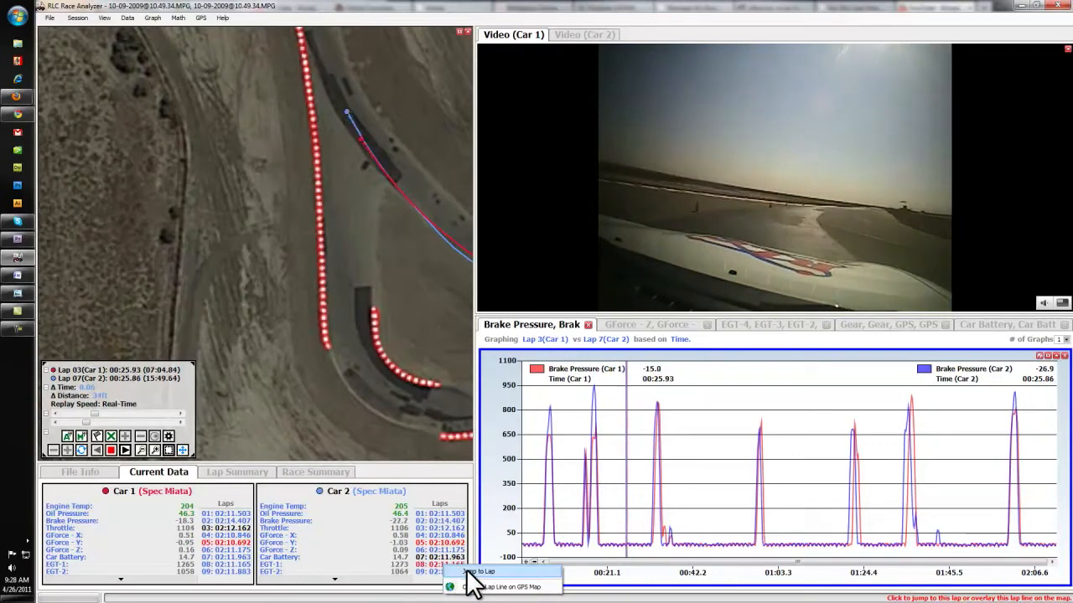
pyautogui.click(464, 568)
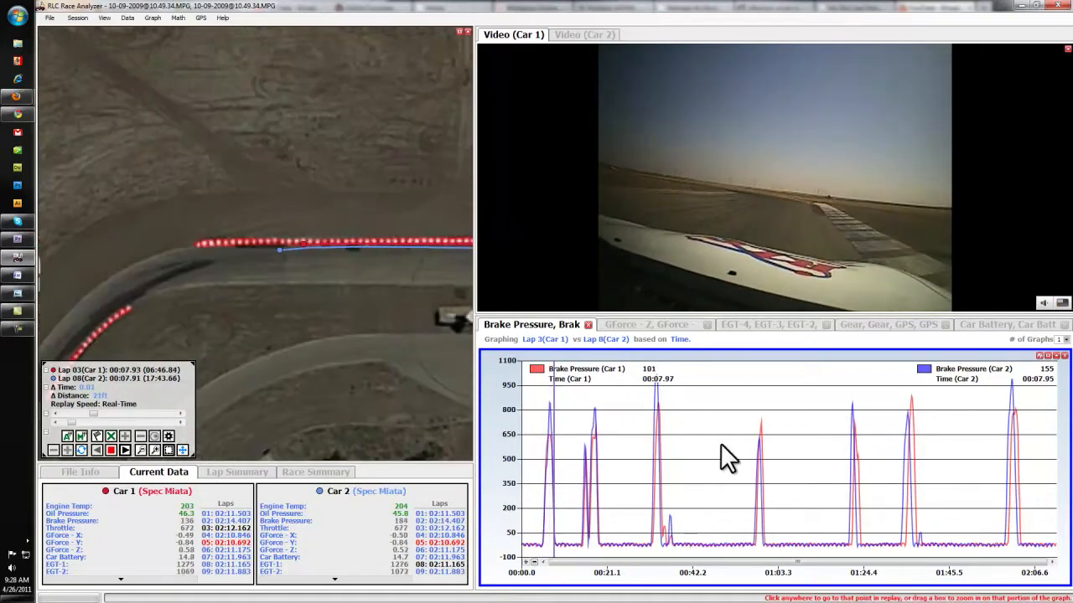
# Color-band the track map with the Brake Pressure and Throttle sensors of Car 1 and Car 2.
pyautogui.click(76, 522)
pyautogui.click(73, 528)
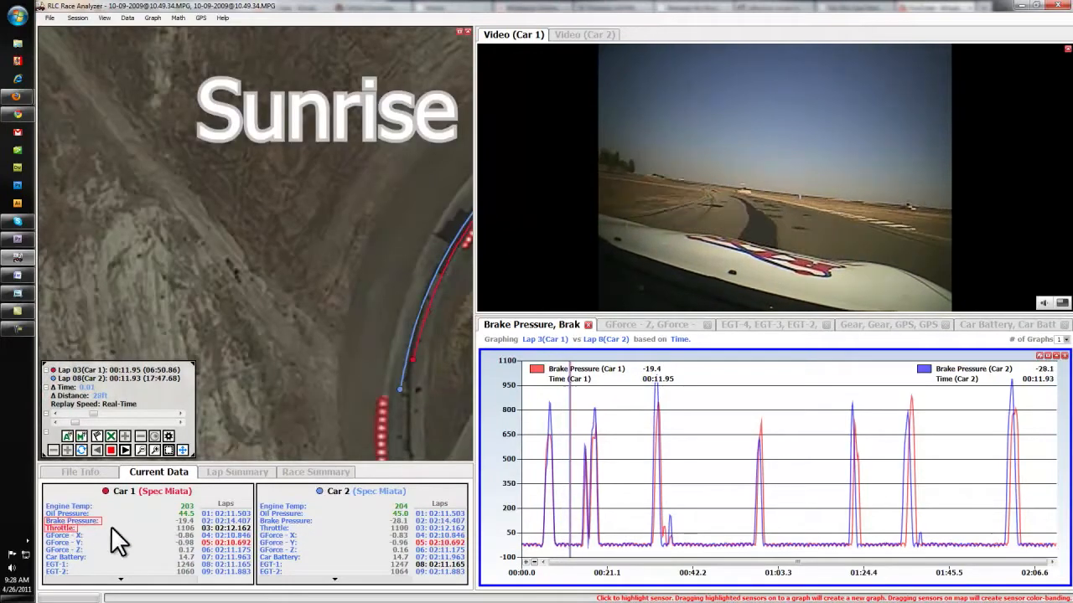
pyautogui.click(277, 528)
pyautogui.click(278, 522)
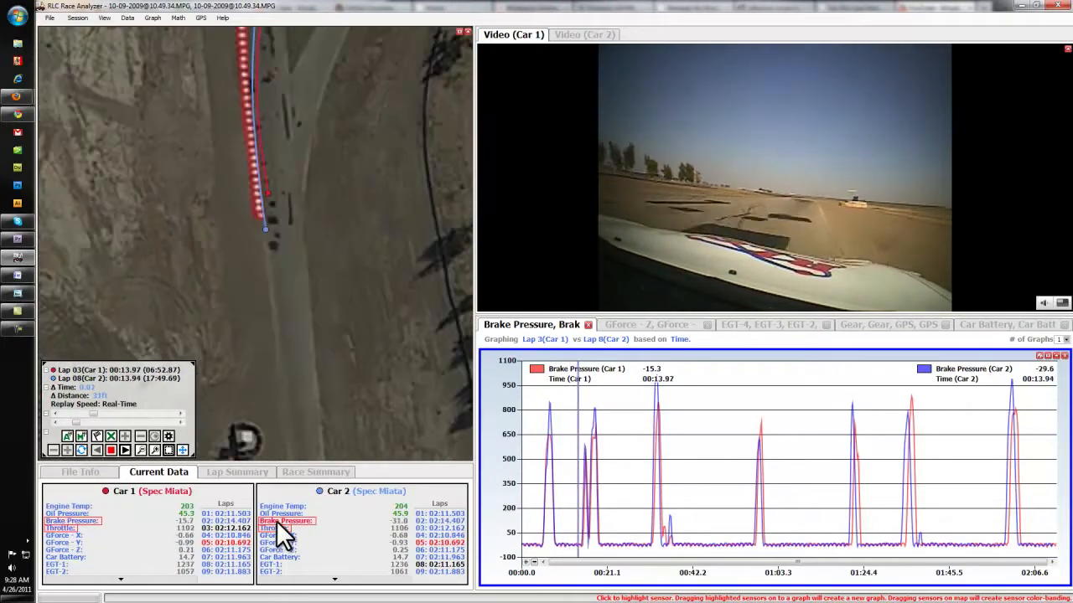
pyautogui.moveTo(277, 522); pyautogui.dragTo(276, 384)
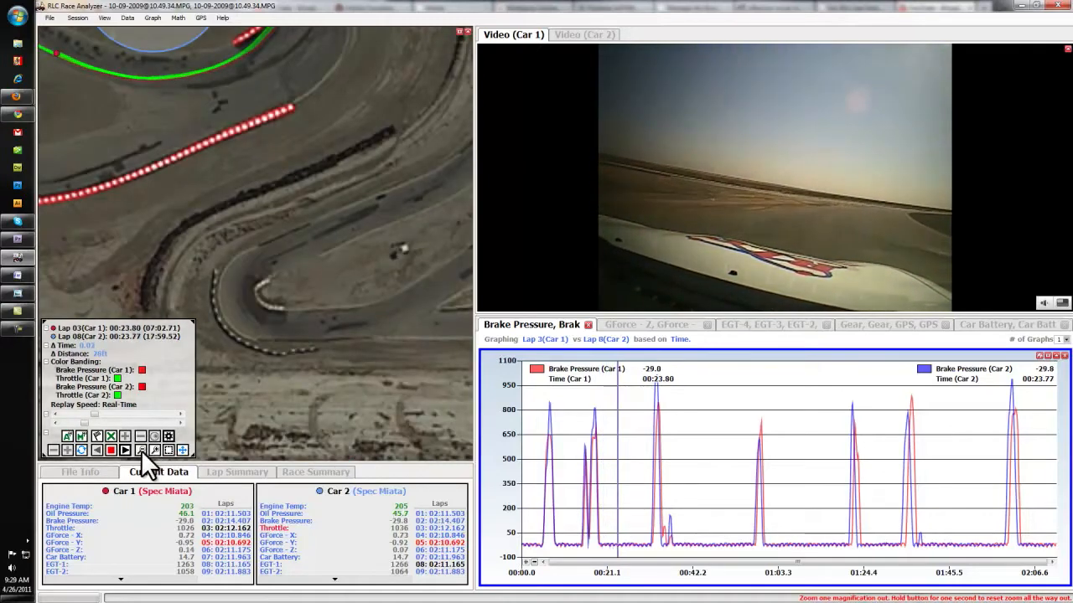
# Display the track map in its own separate window and maximize that window.
pyautogui.click(141, 450)
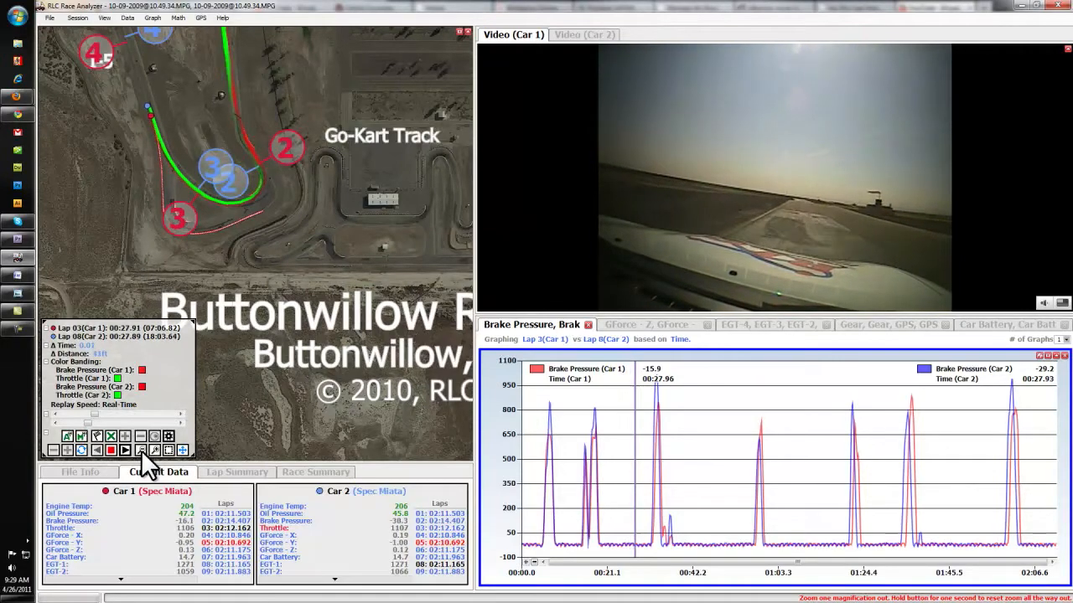
pyautogui.click(141, 450)
pyautogui.click(141, 450)
pyautogui.click(140, 450)
pyautogui.click(140, 450)
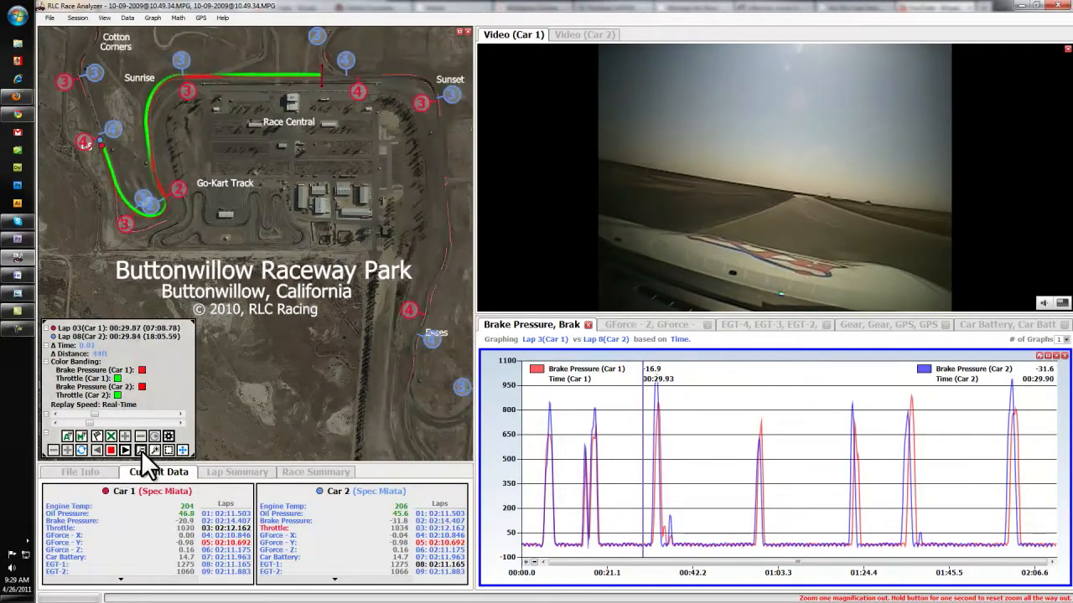
pyautogui.click(140, 450)
pyautogui.click(141, 450)
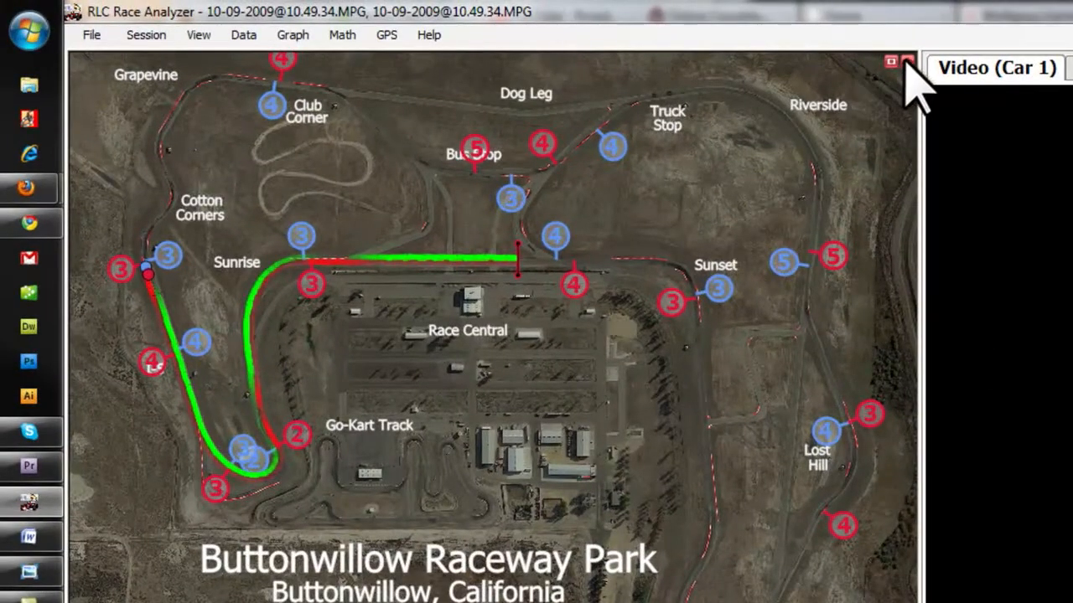
pyautogui.click(907, 62)
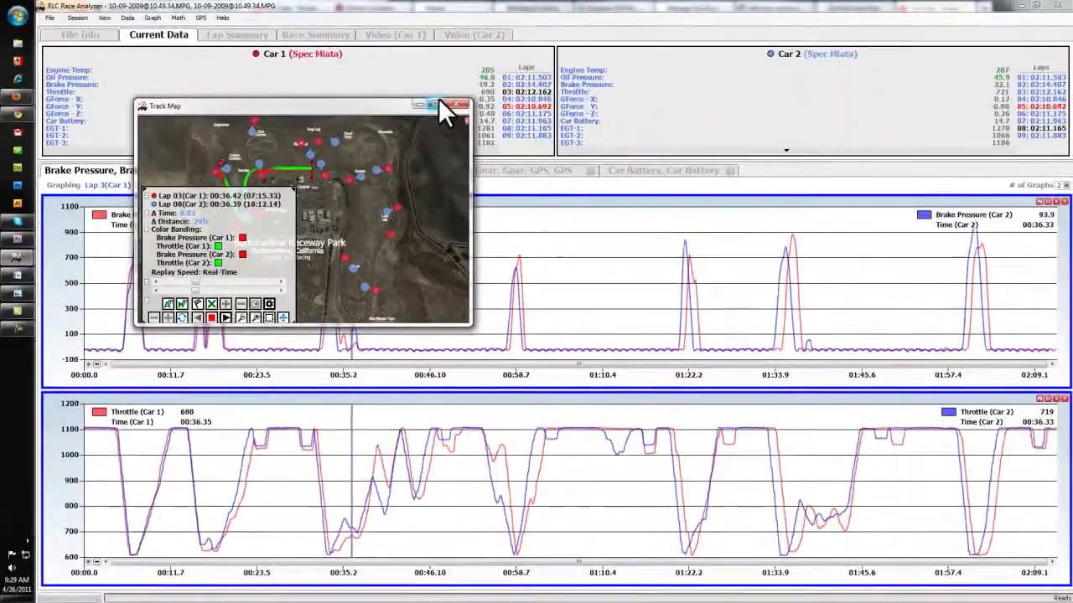
pyautogui.click(435, 103)
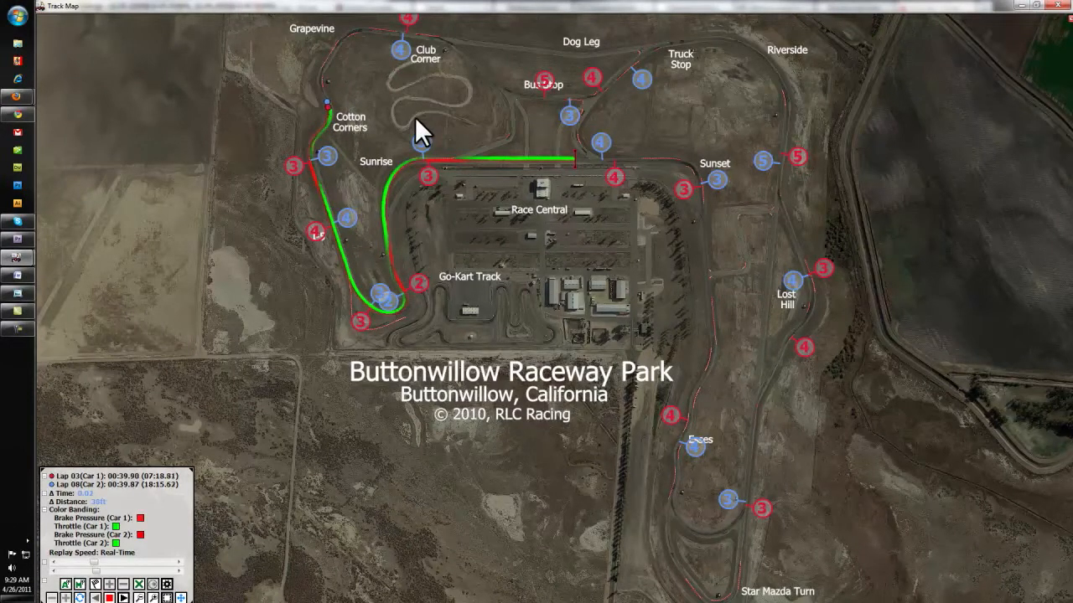
pyautogui.scroll(5, 304, 74)
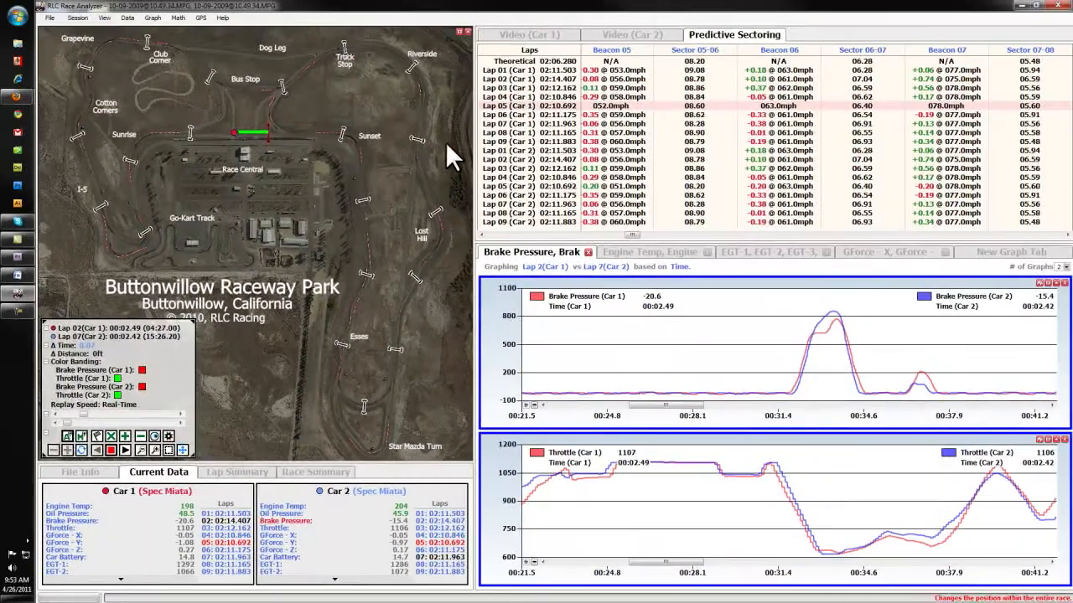
# Place sector beacons manually at several points around the Buttonwillow track map.
pyautogui.moveTo(632, 235); pyautogui.dragTo(703, 182)
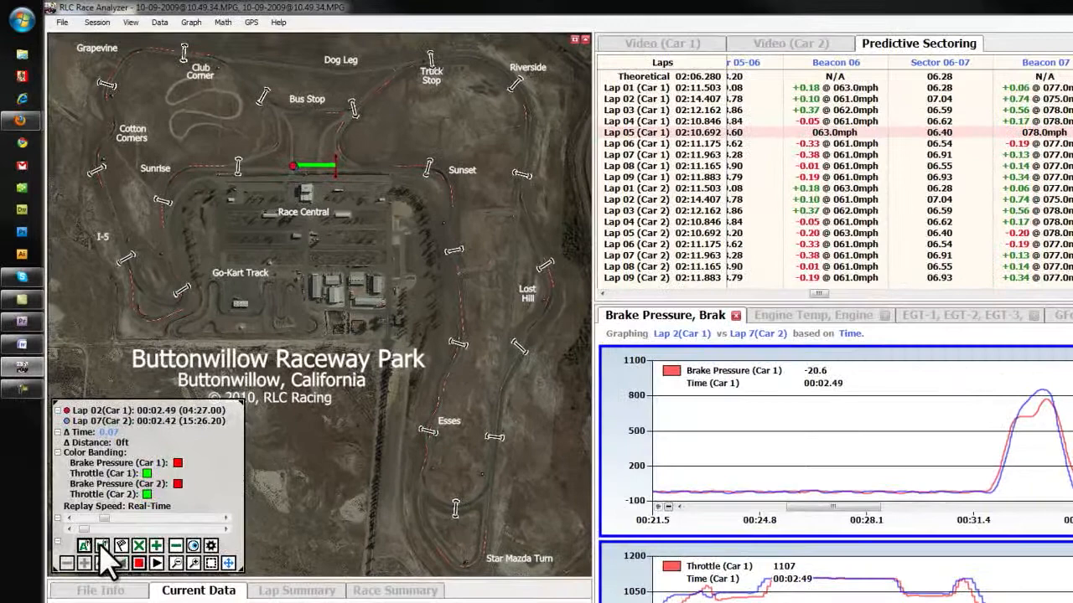
pyautogui.click(91, 491)
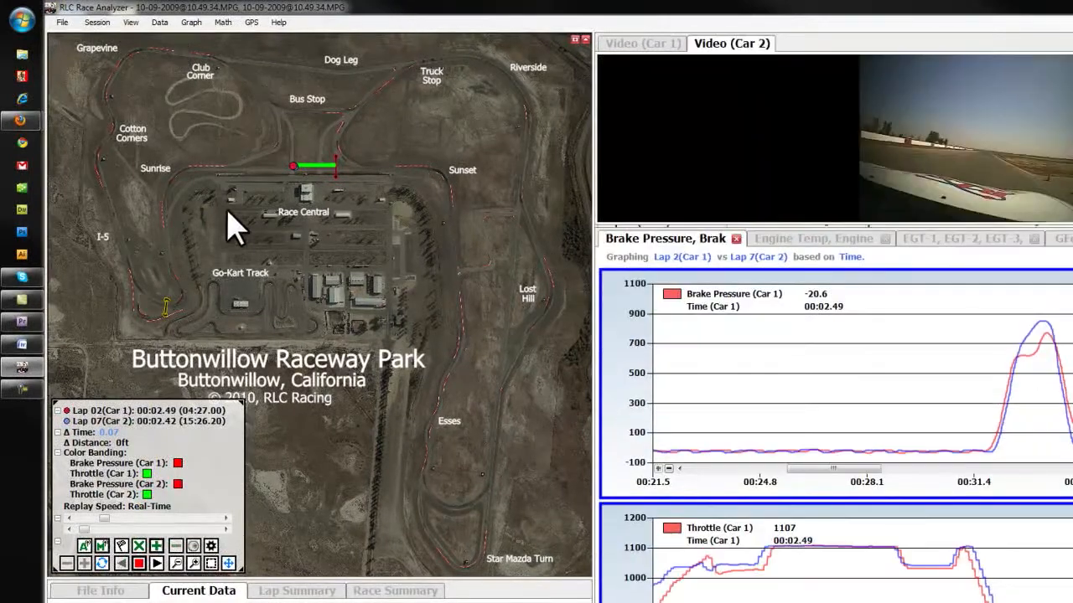
pyautogui.moveTo(227, 167)
pyautogui.mouseDown()
pyautogui.moveTo(193, 187)
pyautogui.moveTo(187, 261)
pyautogui.moveTo(84, 222)
pyautogui.mouseUp()
pyautogui.moveTo(152, 99); pyautogui.dragTo(453, 221)
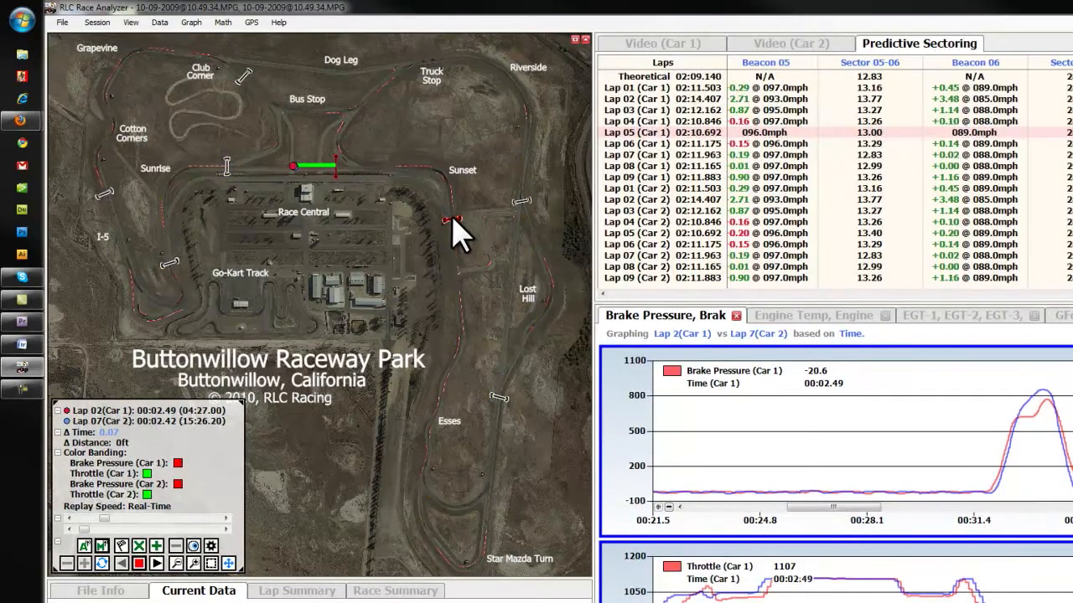
# Move both cars' replay position to just before the beacon between Sunrise and the Go-Kart Track for a close view.
pyautogui.click(171, 251)
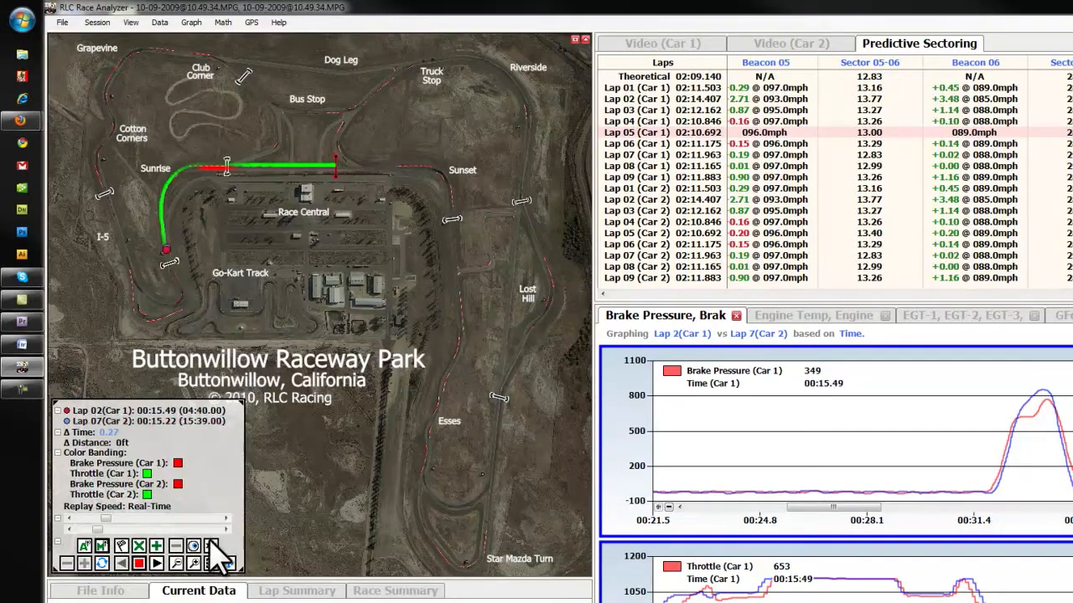
pyautogui.scroll(2, 203, 274)
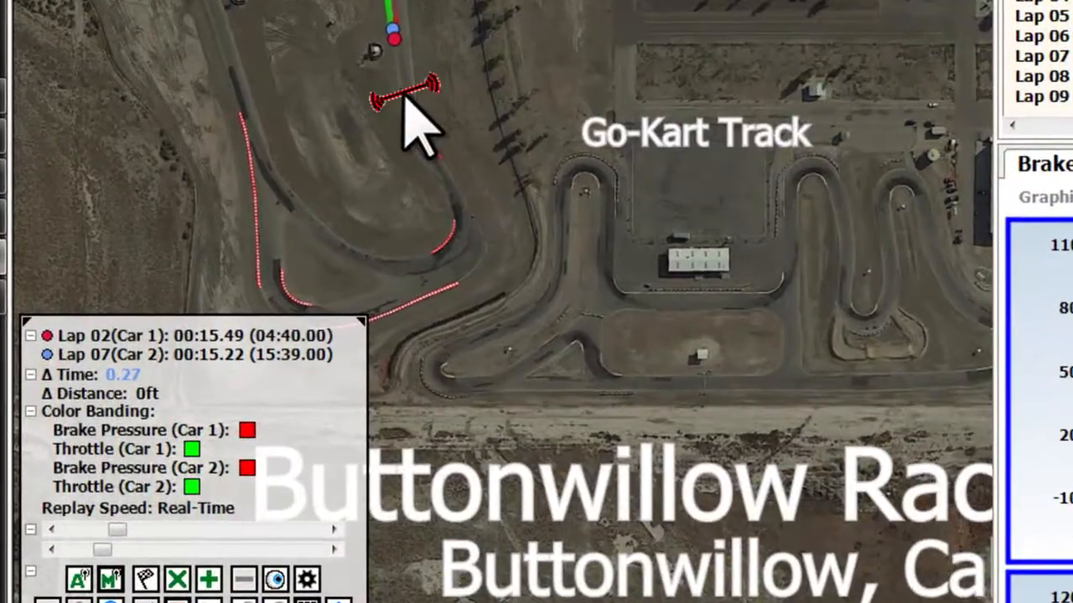
pyautogui.moveTo(405, 99)
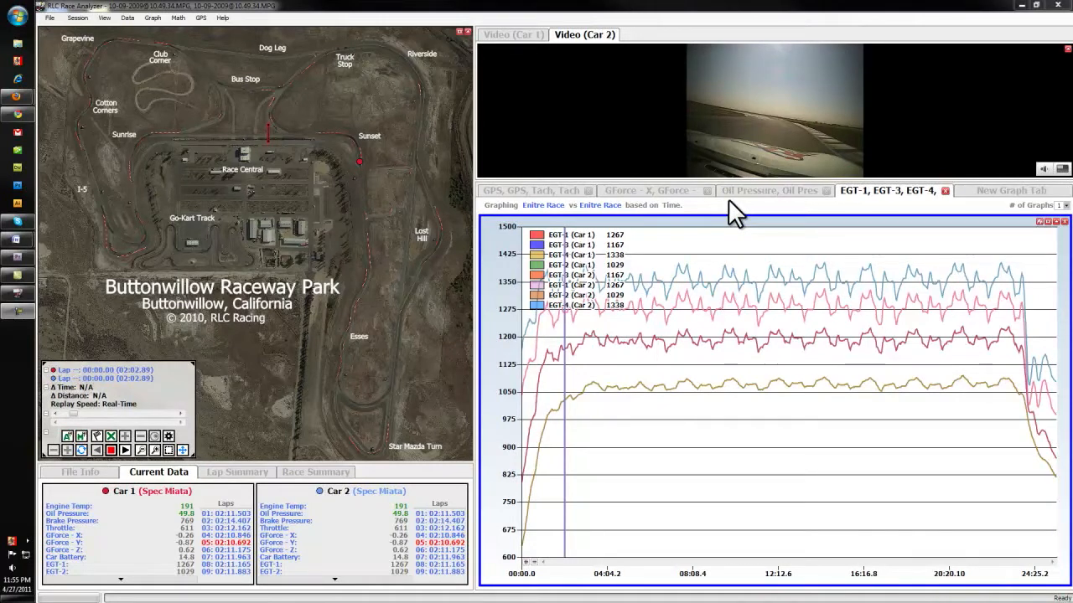
# Set up a new graph using the Throttle and Brake Pressure sensors of both Car 1 and Car 2.
pyautogui.click(1005, 197)
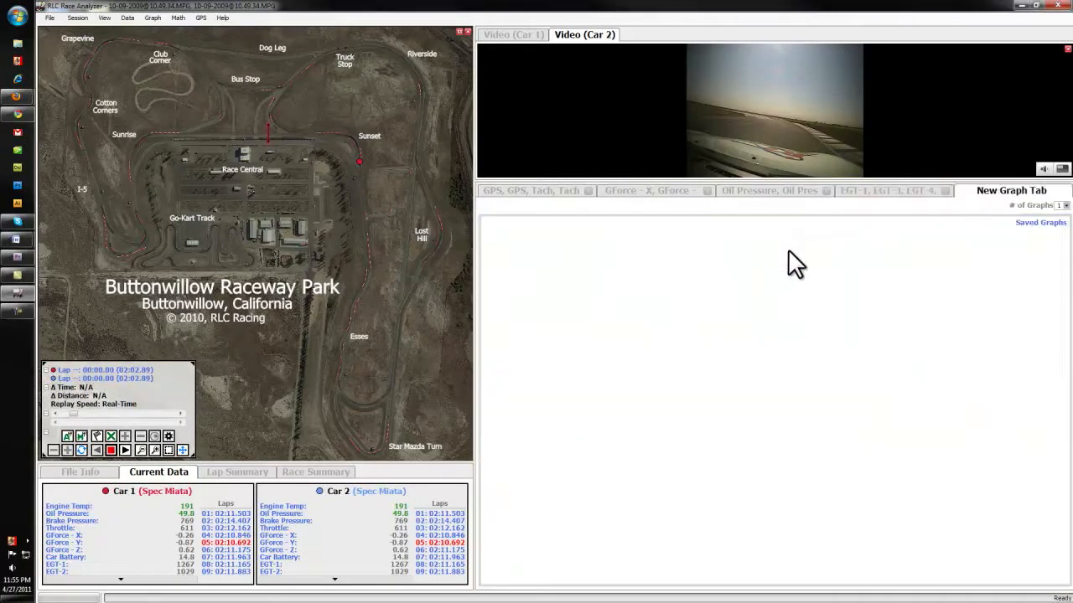
pyautogui.click(61, 527)
pyautogui.click(61, 520)
pyautogui.click(267, 527)
pyautogui.click(270, 519)
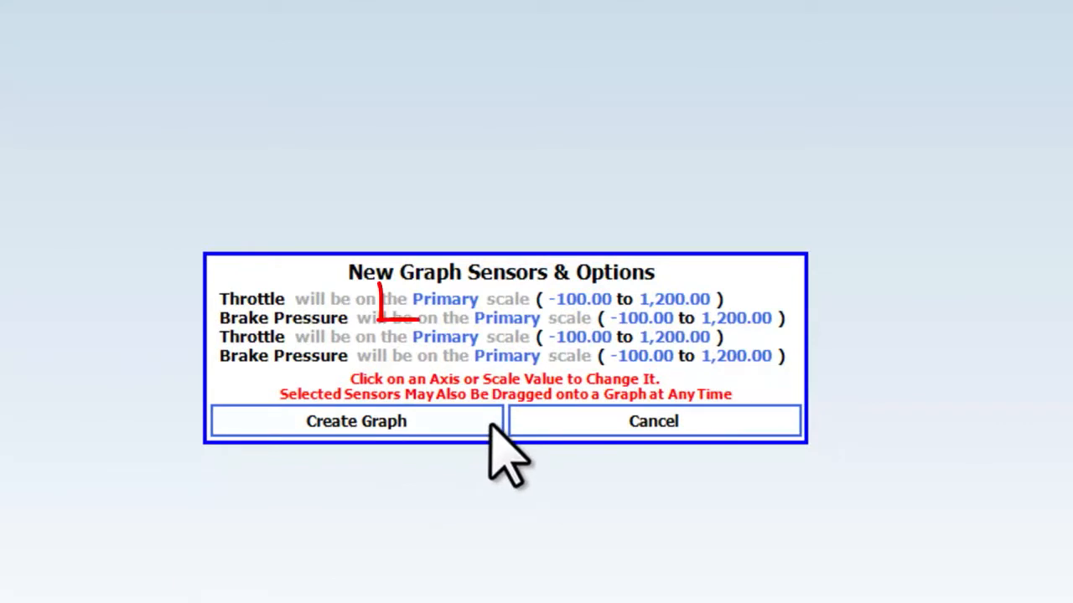
# Put one Throttle and one Brake Pressure sensor on the Secondary scale, leave the other two on Primary, and create the graph.
pyautogui.click(488, 303)
pyautogui.click(503, 357)
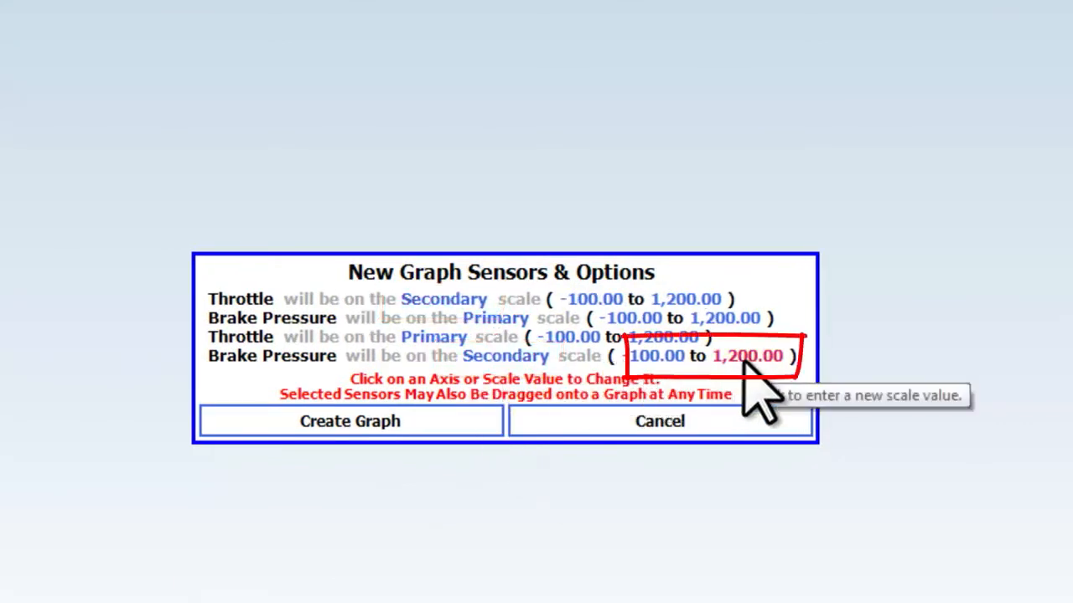
pyautogui.click(419, 423)
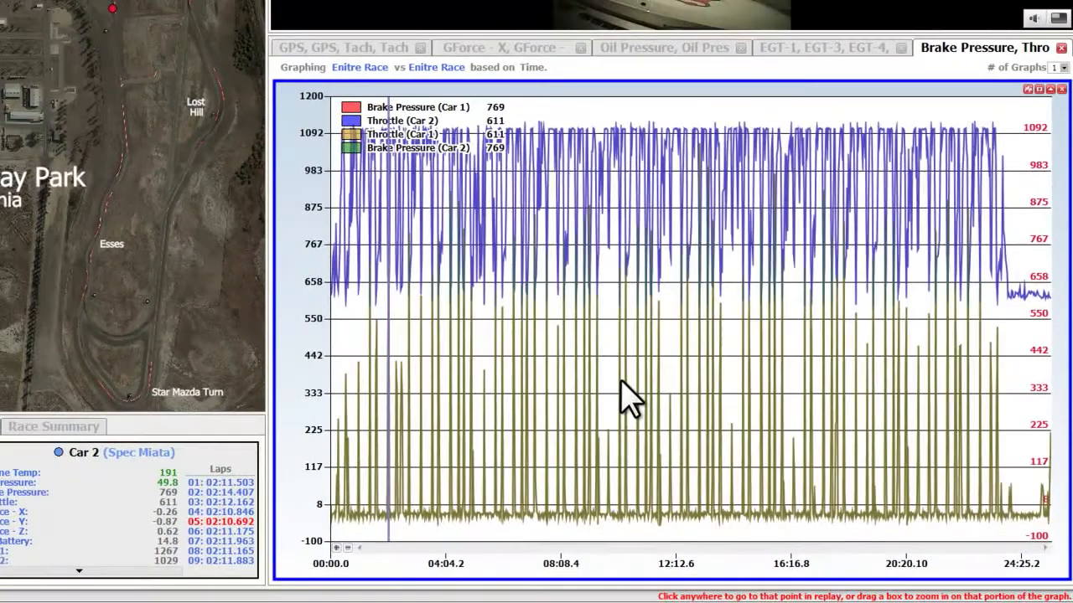
# Save the new graph over the saved graph Throttle and Brake, with auto scale every time.
pyautogui.click(1029, 89)
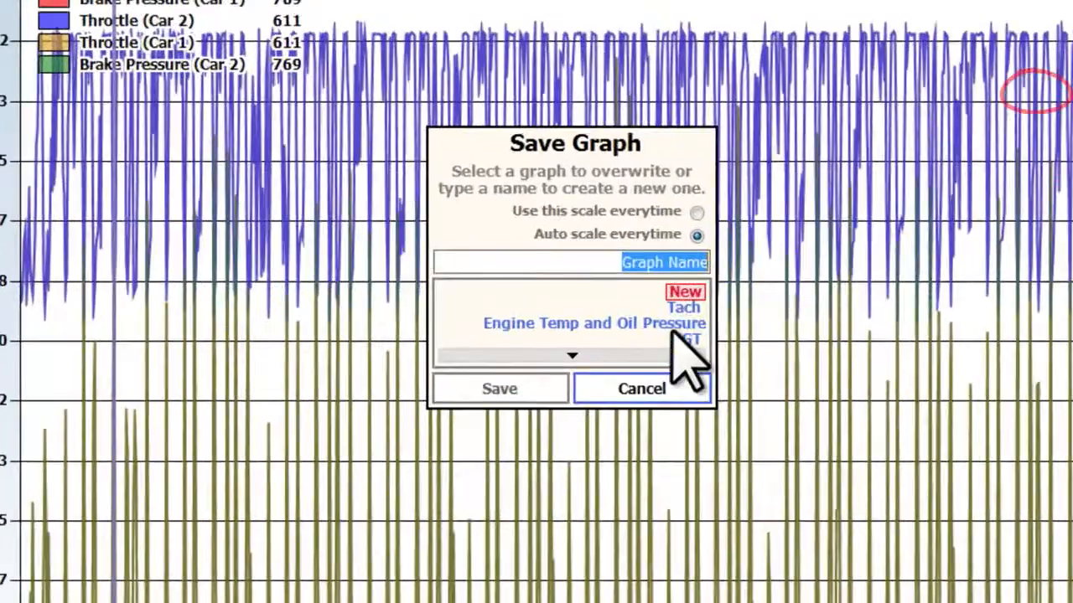
pyautogui.scroll(-2, 725, 323)
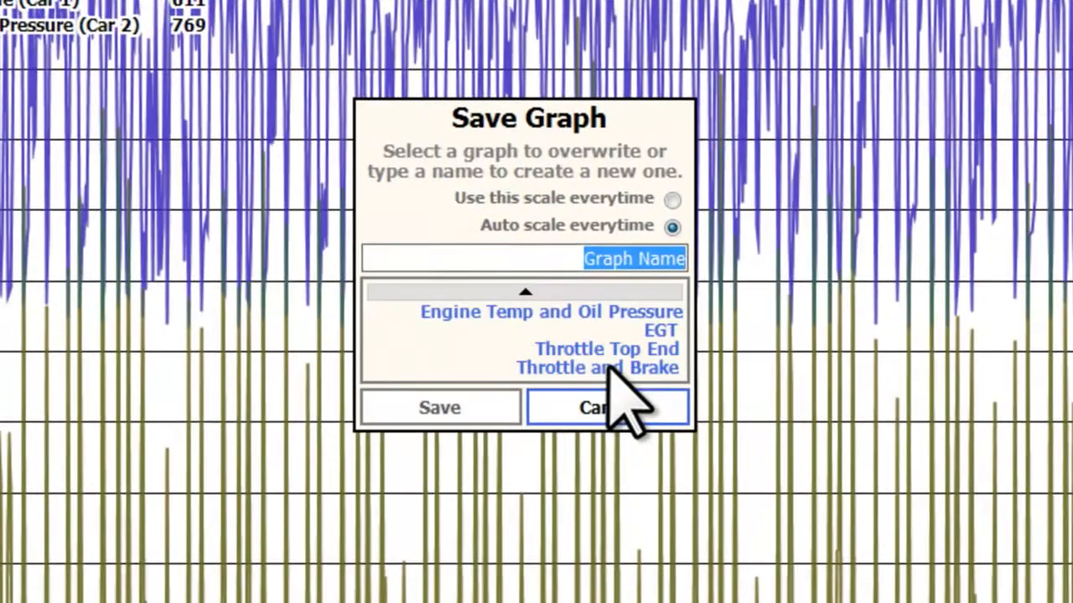
pyautogui.click(620, 367)
pyautogui.click(476, 405)
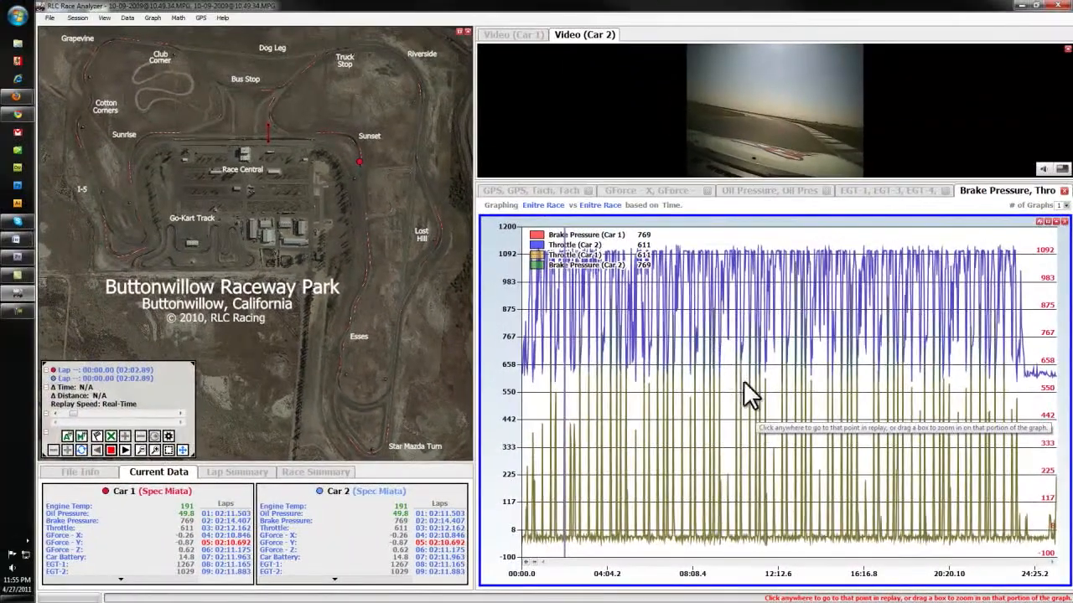
# Graph Lap 5 against Lap 4 of Car 1 and zoom in on a stretch of about 01:10.0.
pyautogui.click(601, 204)
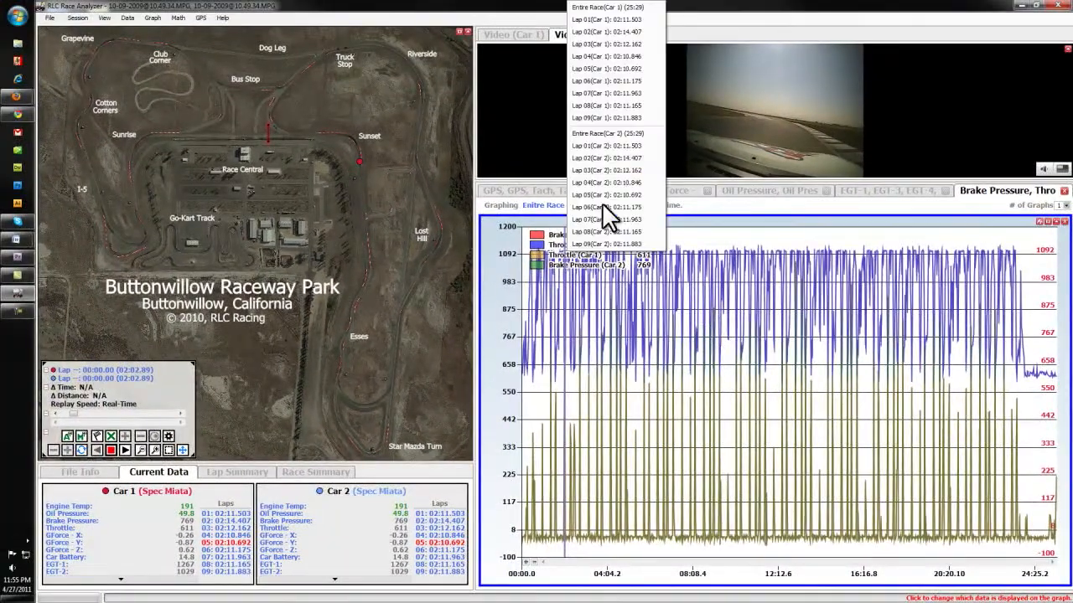
pyautogui.click(594, 67)
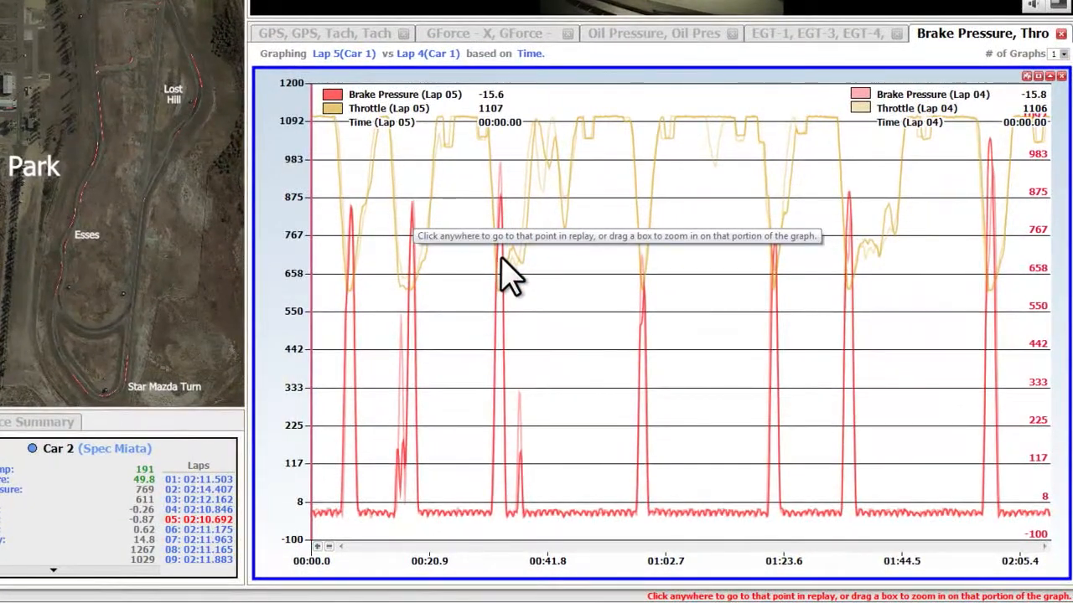
pyautogui.moveTo(387, 284); pyautogui.dragTo(782, 283)
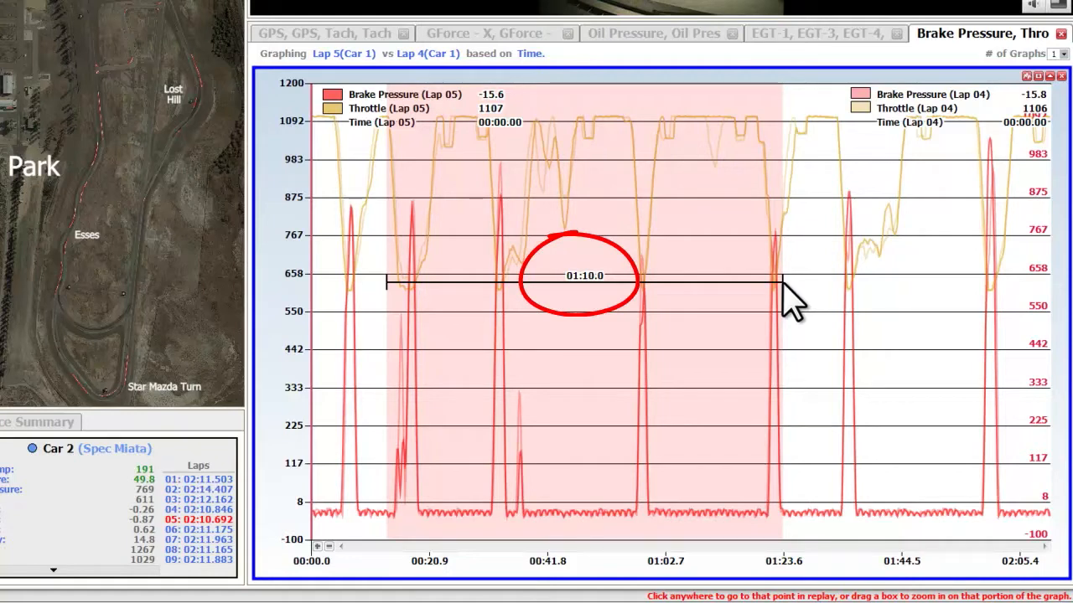
pyautogui.moveTo(782, 283); pyautogui.dragTo(782, 283)
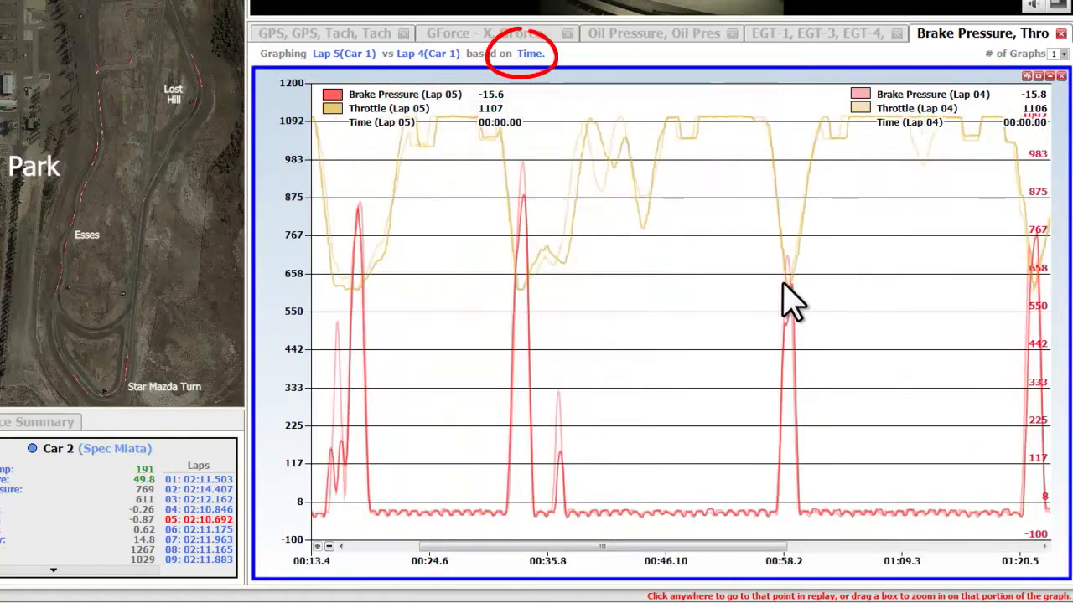
# Base the graph on Distance instead of Time and zoom in on about 1743 ft to 8800 ft.
pyautogui.click(532, 54)
pyautogui.click(533, 62)
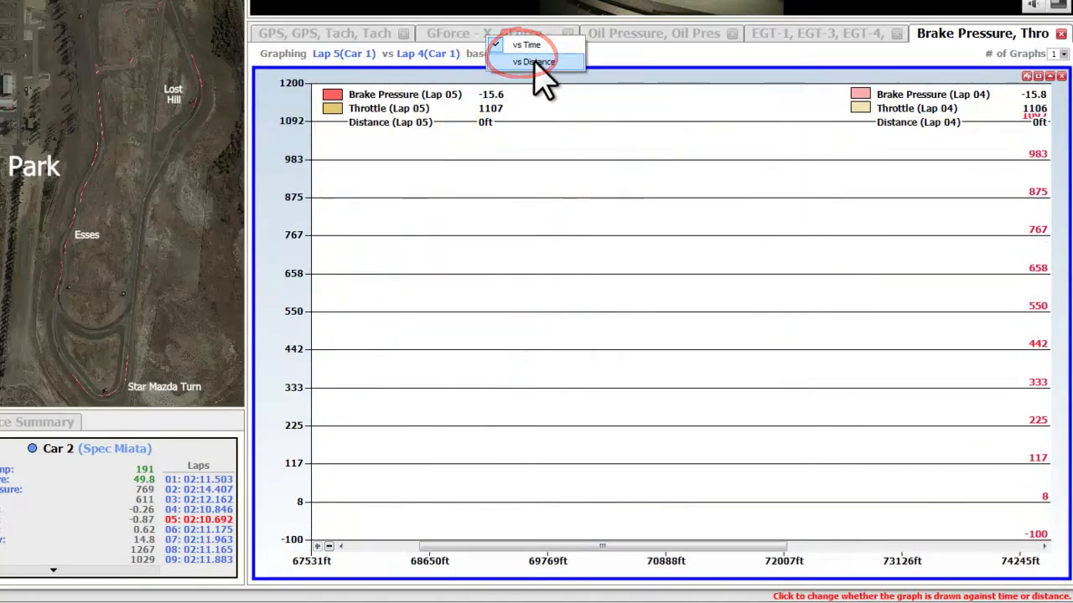
pyautogui.moveTo(400, 270); pyautogui.dragTo(774, 269)
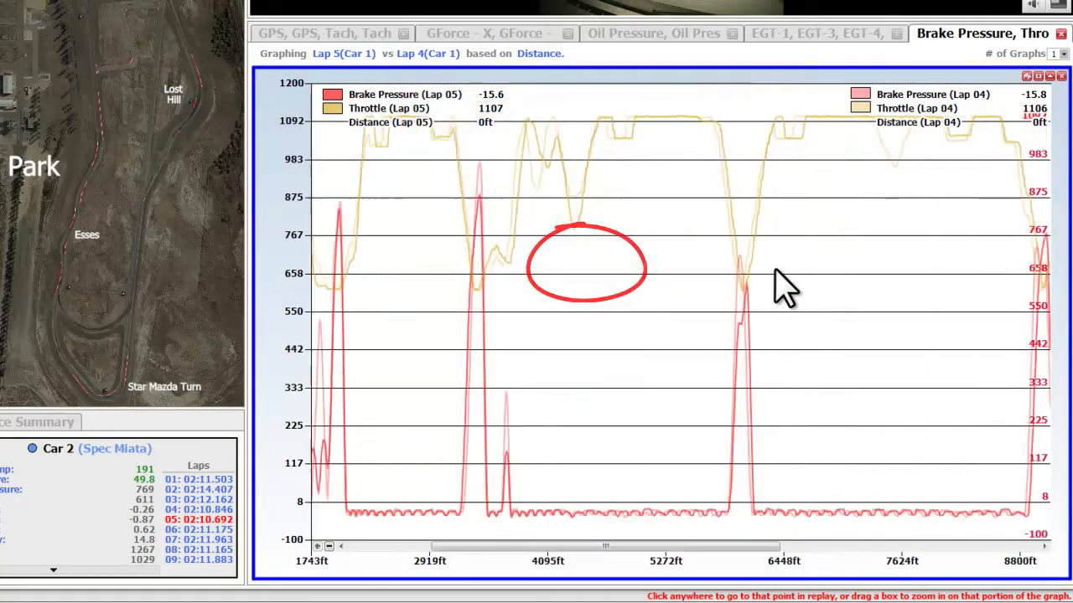
# Check the available number-of-graphs choices and view the EGT graph for the compared laps.
pyautogui.click(1062, 52)
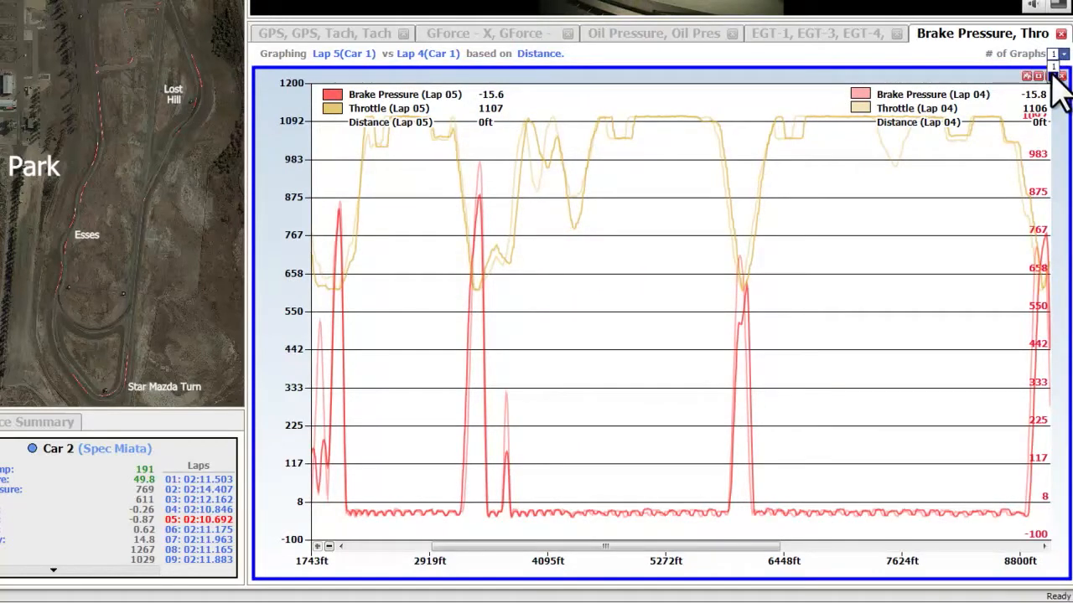
pyautogui.click(1059, 87)
pyautogui.click(855, 37)
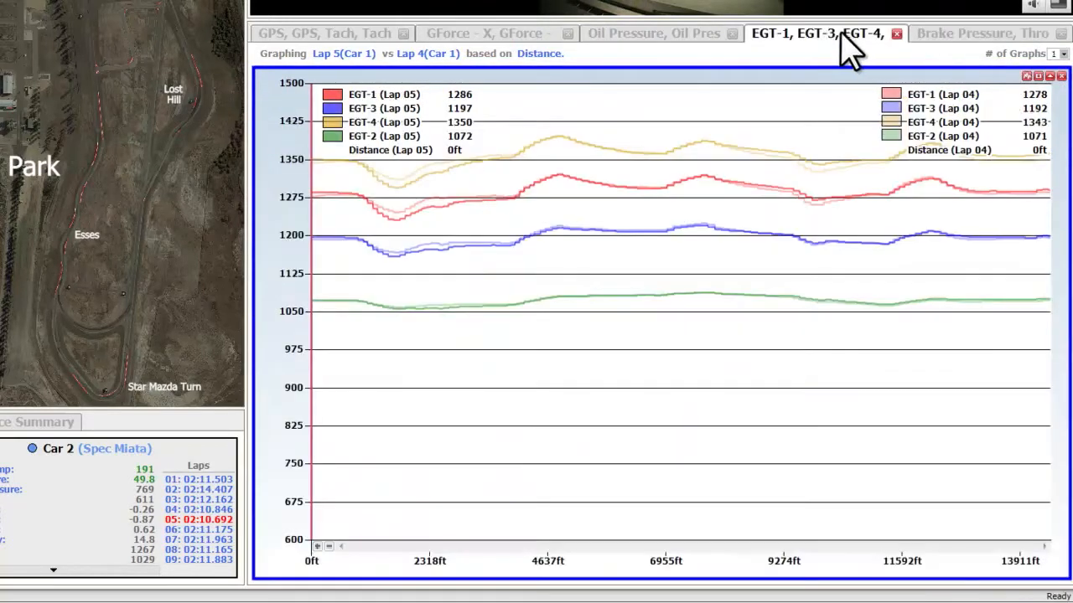
# Restore the main window down, open the Oil Pressure and Engine Temp graph in a separate window and place it beside the main one.
pyautogui.click(708, 38)
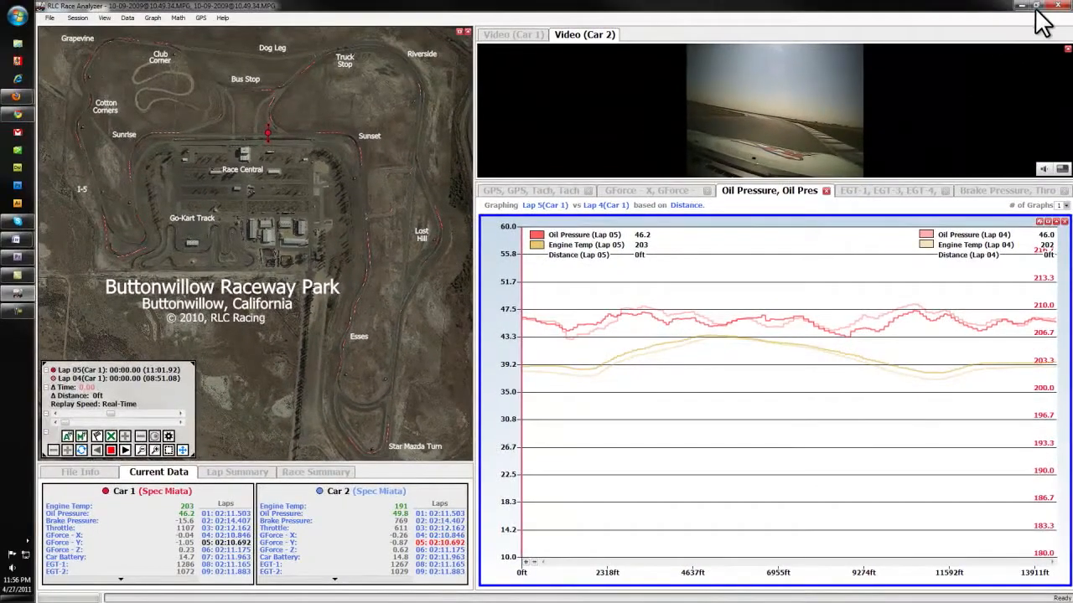
pyautogui.click(1036, 7)
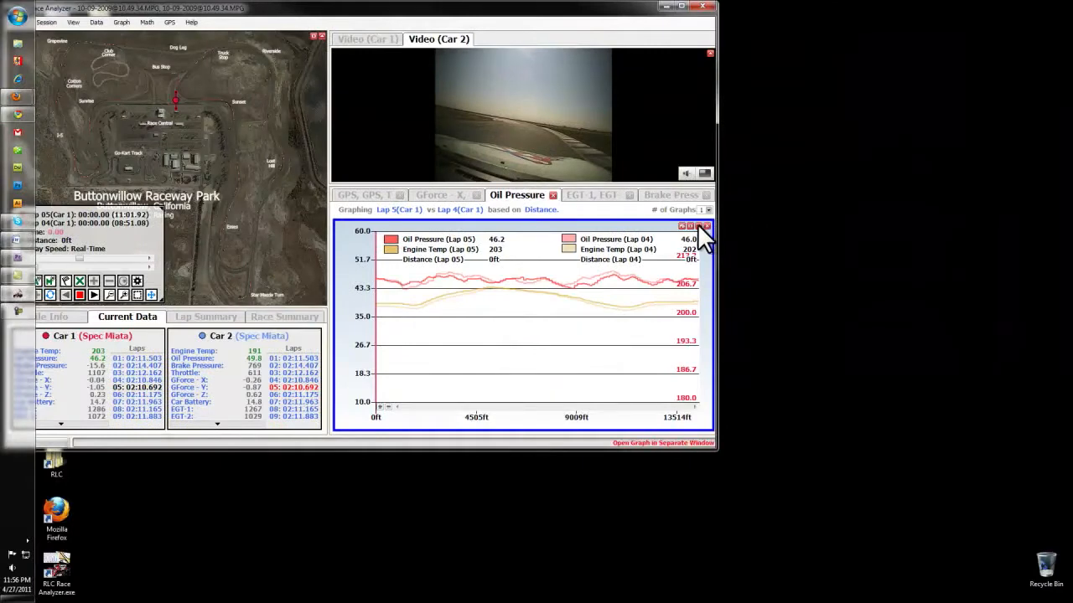
pyautogui.click(697, 225)
pyautogui.moveTo(380, 88); pyautogui.dragTo(974, 53)
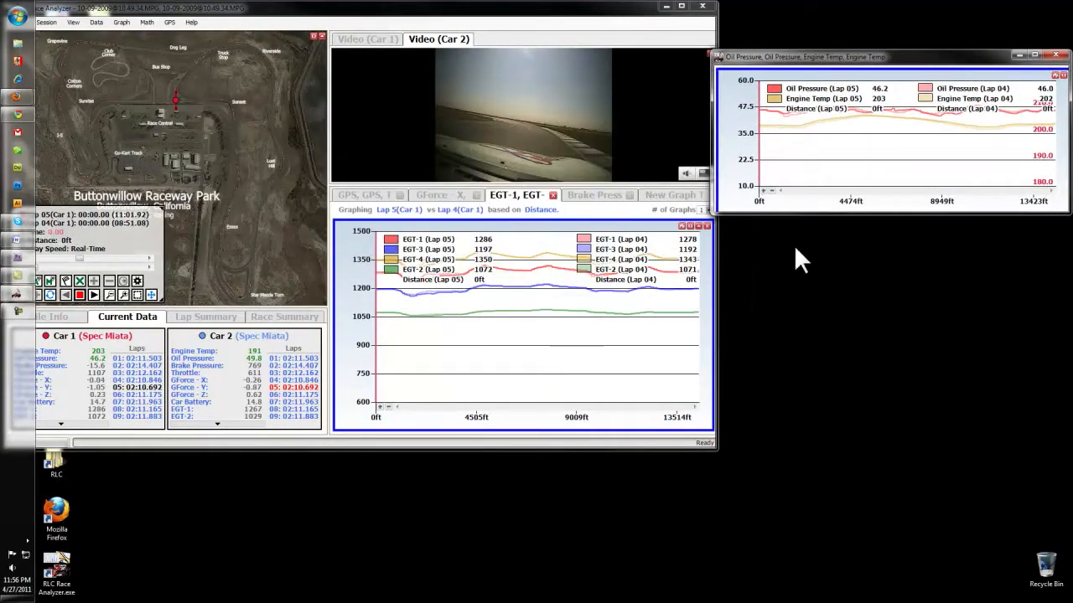
# Open the EGT graph and the Brake Pressure and Throttle graph in separate windows and stack them below the Oil Pressure window.
pyautogui.click(698, 226)
pyautogui.moveTo(372, 102); pyautogui.dragTo(944, 230)
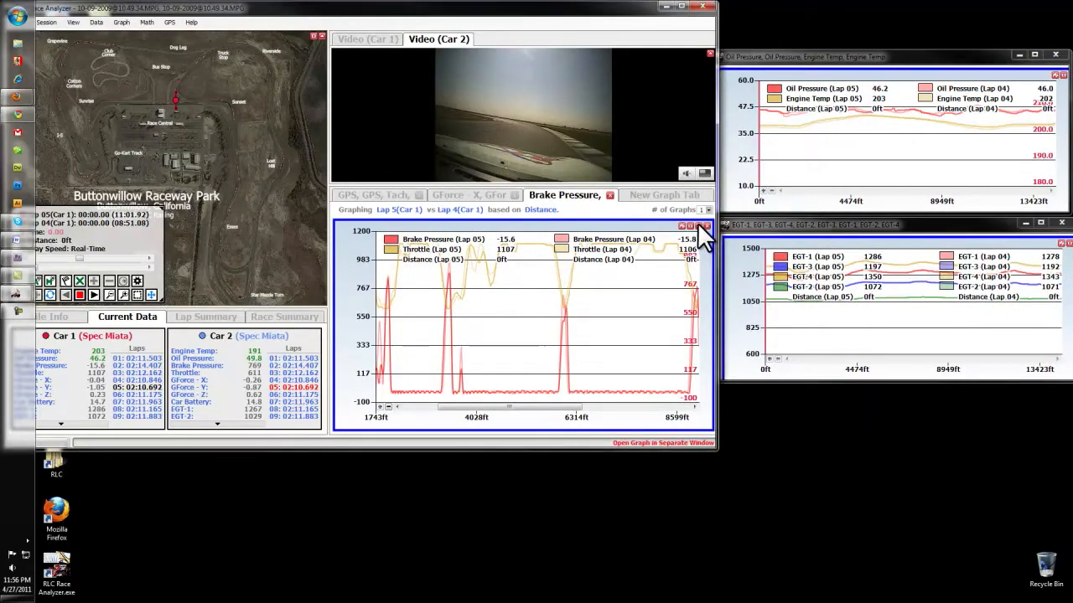
pyautogui.click(698, 222)
pyautogui.moveTo(415, 134); pyautogui.dragTo(909, 378)
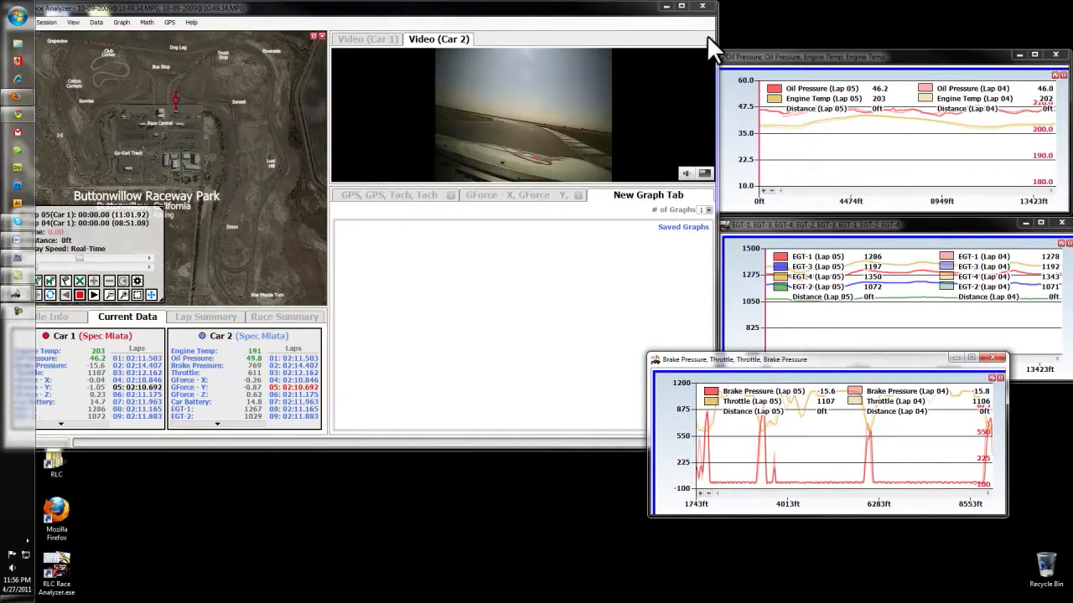
# With the main window maximized, move the replay on the GPS graph to about 4563 ft, followed by about 8062 ft.
pyautogui.click(683, 8)
pyautogui.click(578, 194)
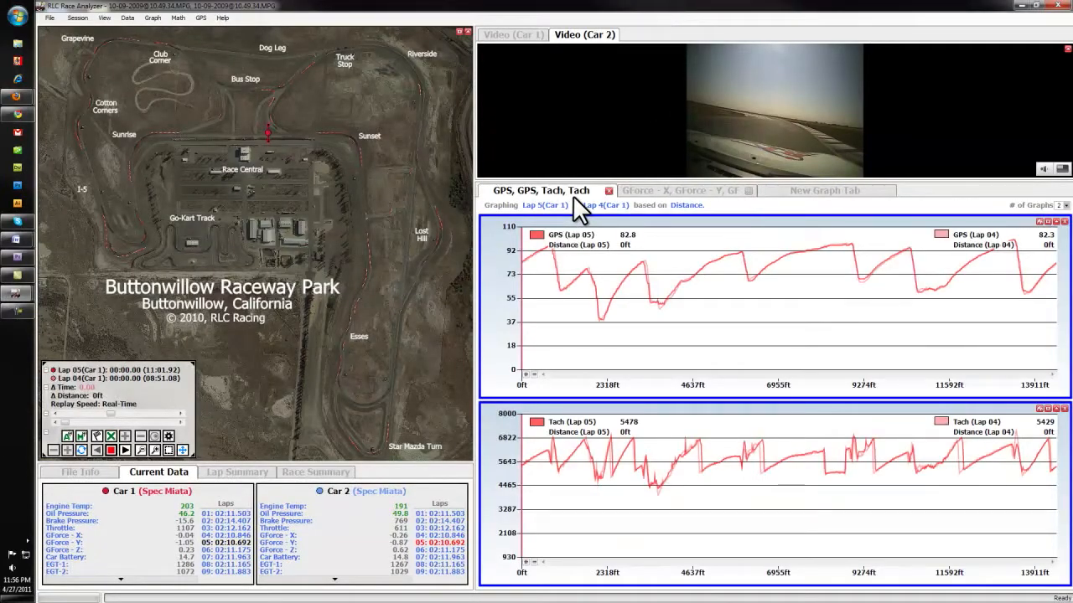
pyautogui.click(690, 293)
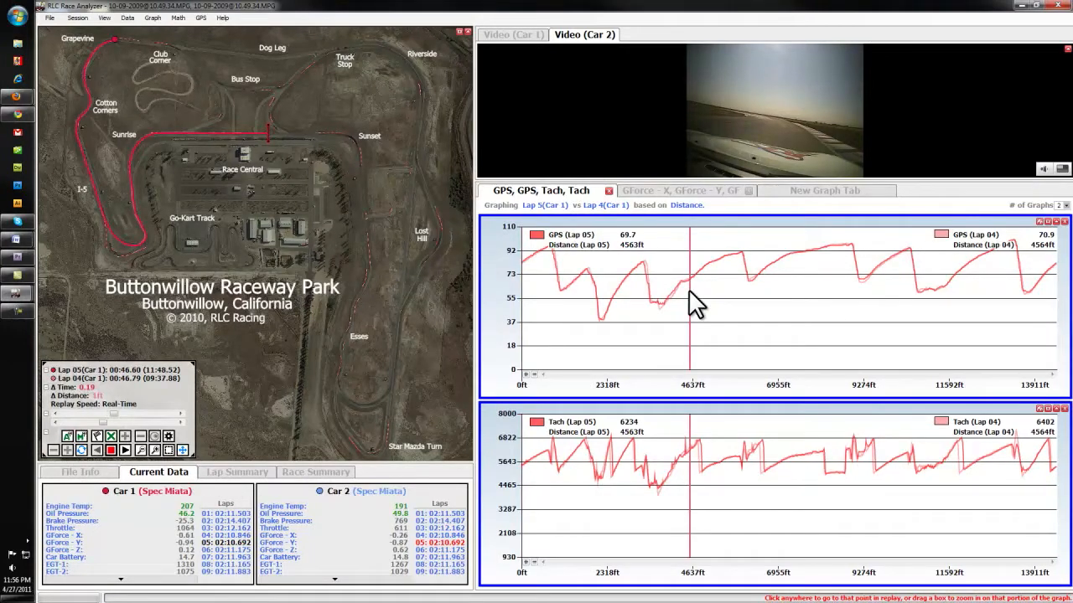
pyautogui.click(818, 300)
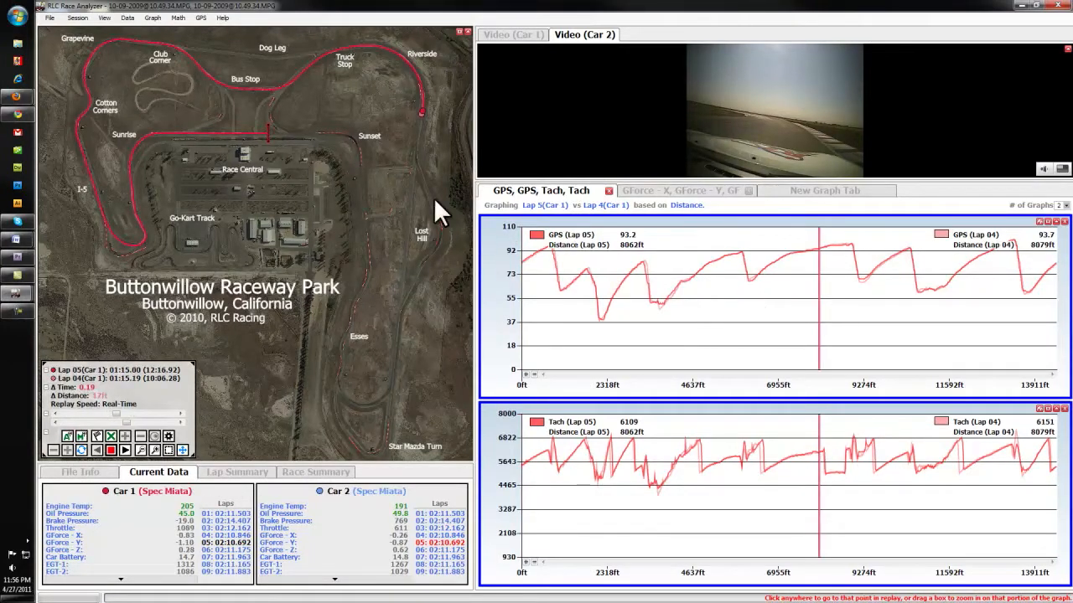
# Add the predefined math function Acceleration from Speed for both cars and close the Math Function Creator.
pyautogui.click(179, 19)
pyautogui.click(194, 29)
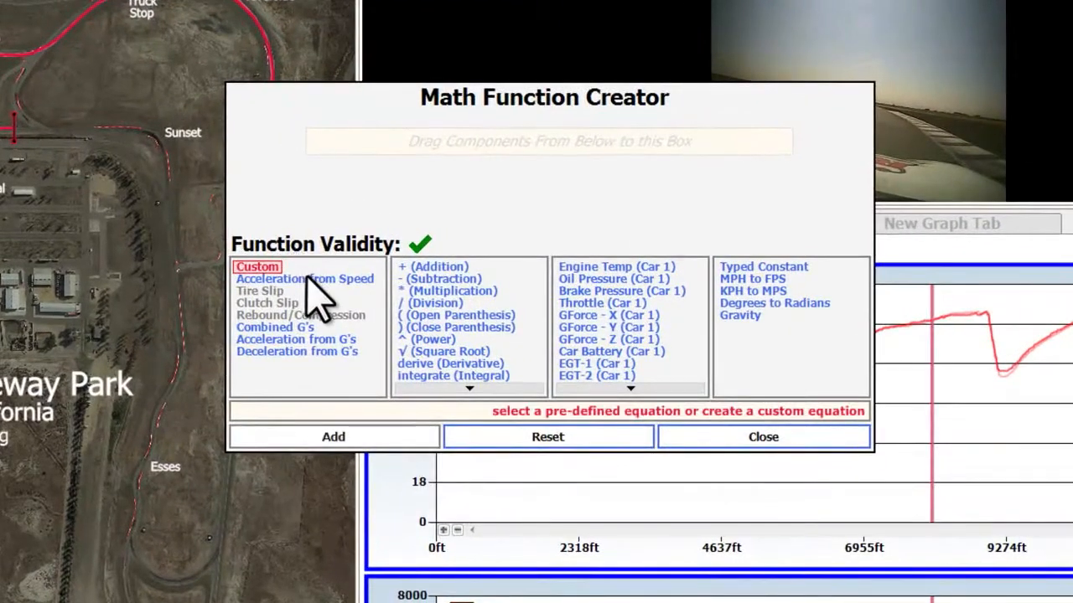
pyautogui.click(308, 278)
pyautogui.click(333, 437)
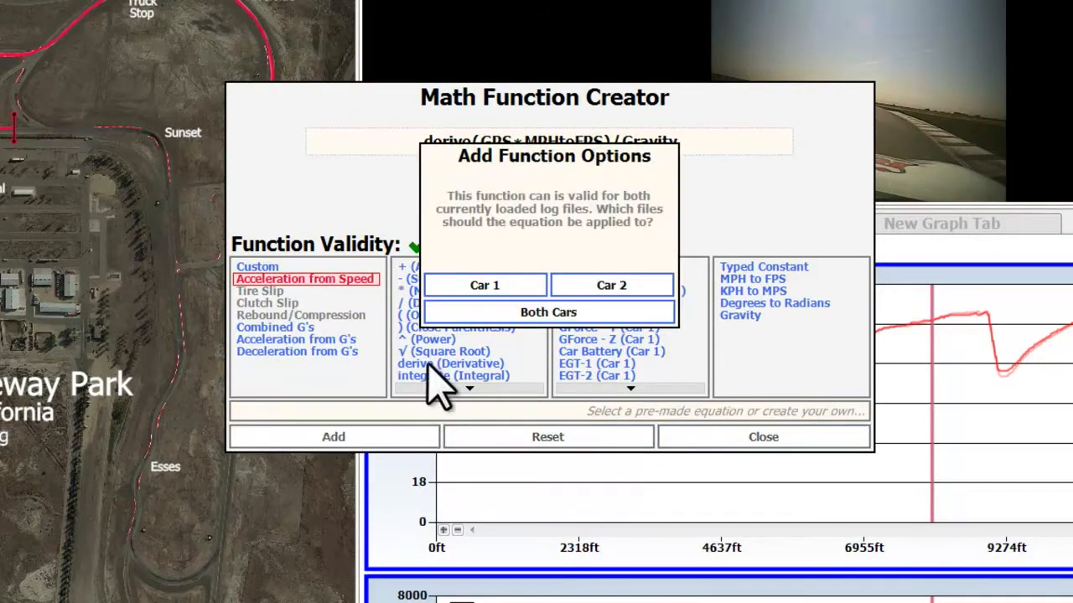
pyautogui.click(521, 315)
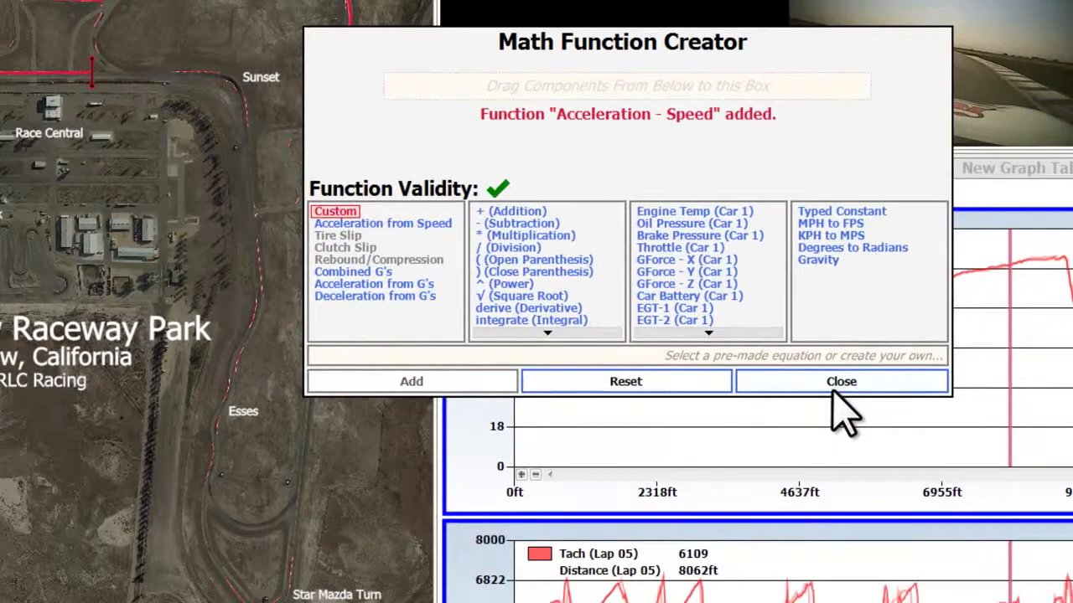
pyautogui.click(759, 439)
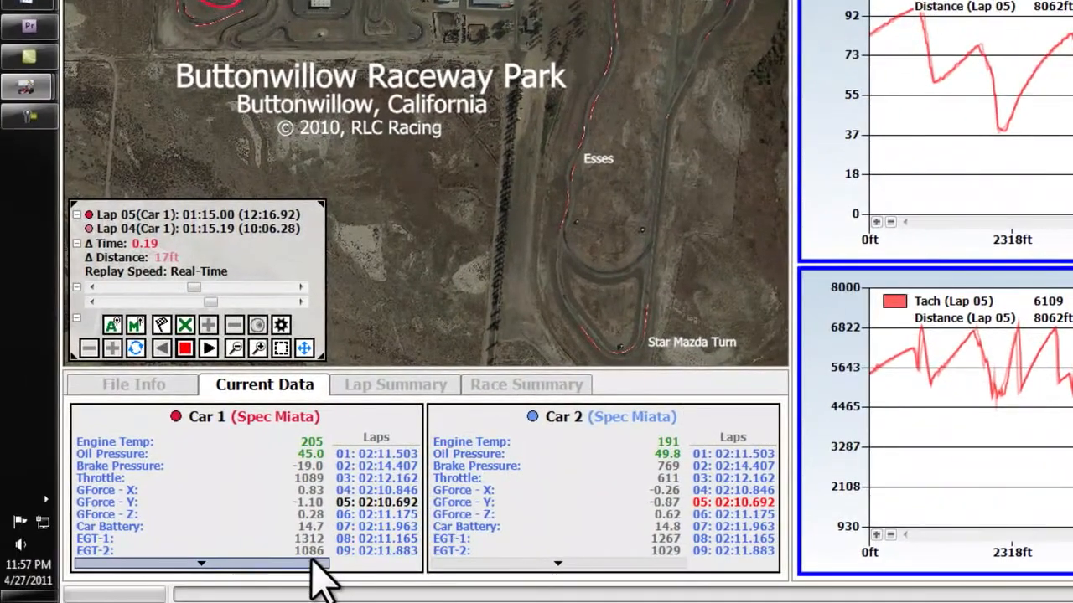
# Create a graph of both cars' Acceleration - Speed sensors in the upper area of the new graph tab.
pyautogui.scroll(-3, 314, 570)
pyautogui.scroll(-3, 495, 570)
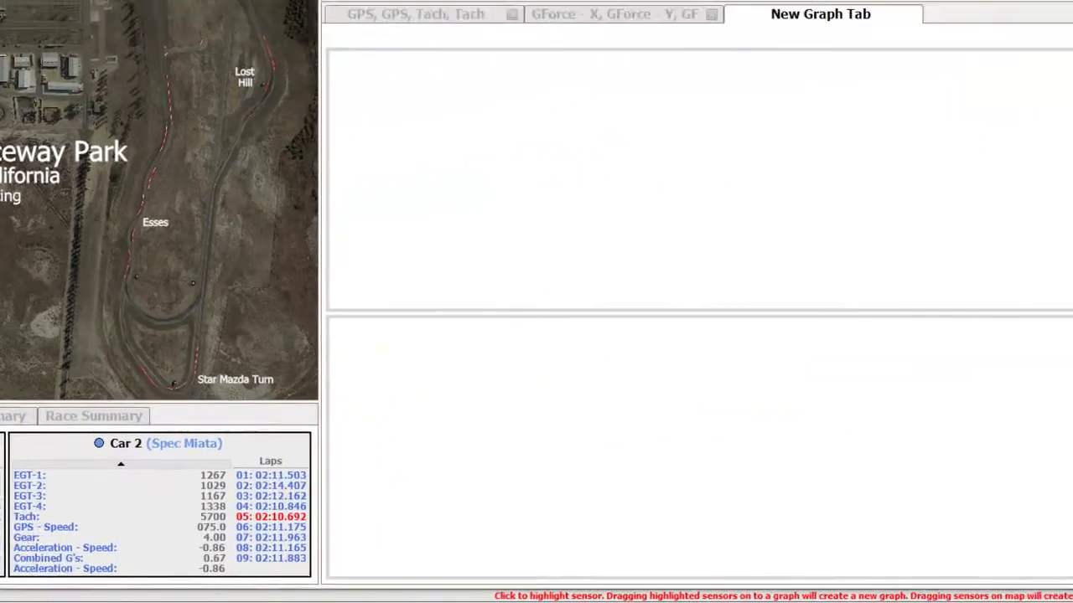
pyautogui.click(102, 564)
pyautogui.click(448, 564)
pyautogui.click(549, 235)
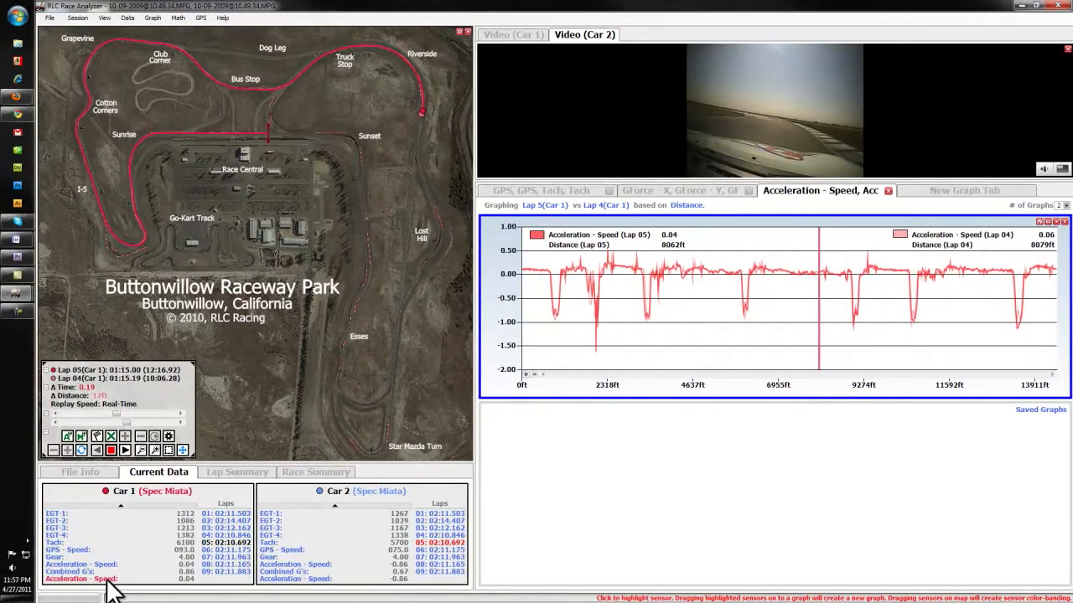
# Apply color banding to the track map using the Acceleration - Speed sensors of both cars.
pyautogui.click(107, 580)
pyautogui.click(295, 579)
pyautogui.moveTo(231, 492); pyautogui.dragTo(232, 328)
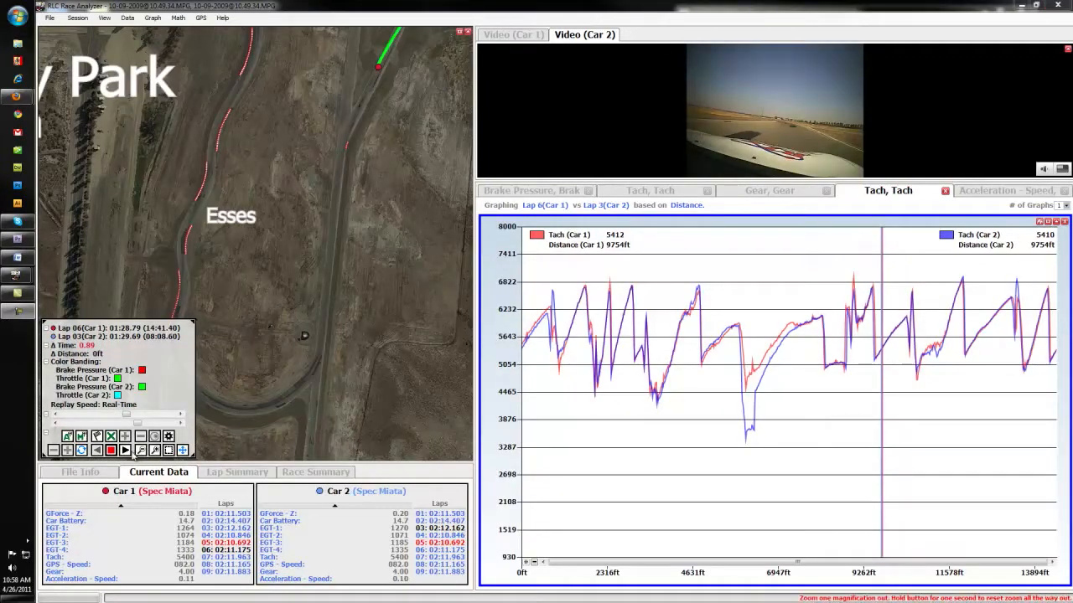
# Play the replay, show the Car 1 video and set its video size to 100%.
pyautogui.click(125, 451)
pyautogui.click(513, 35)
pyautogui.click(1062, 168)
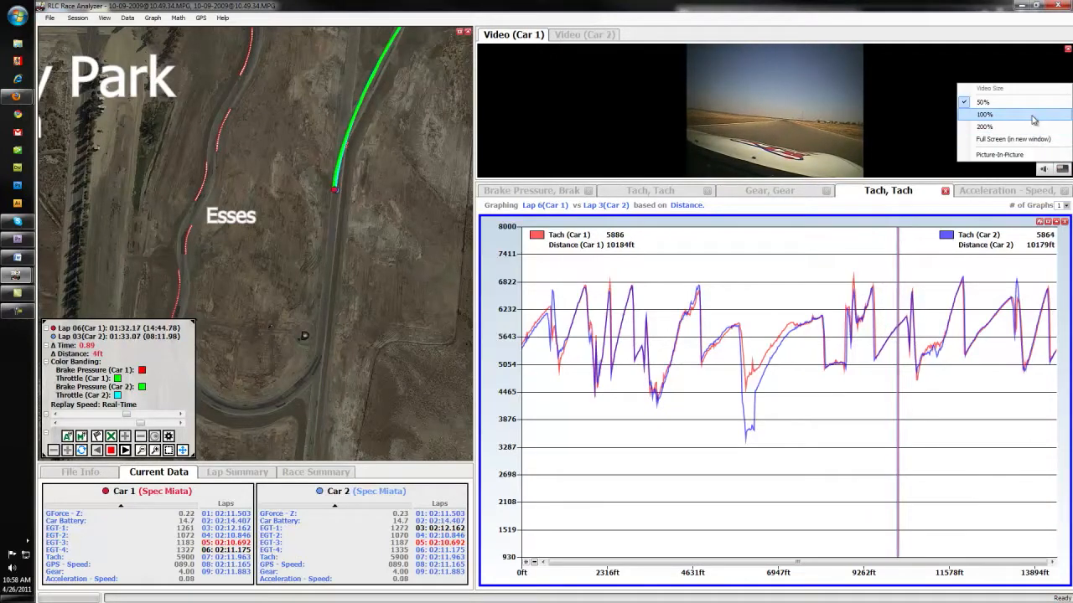
pyautogui.click(1032, 115)
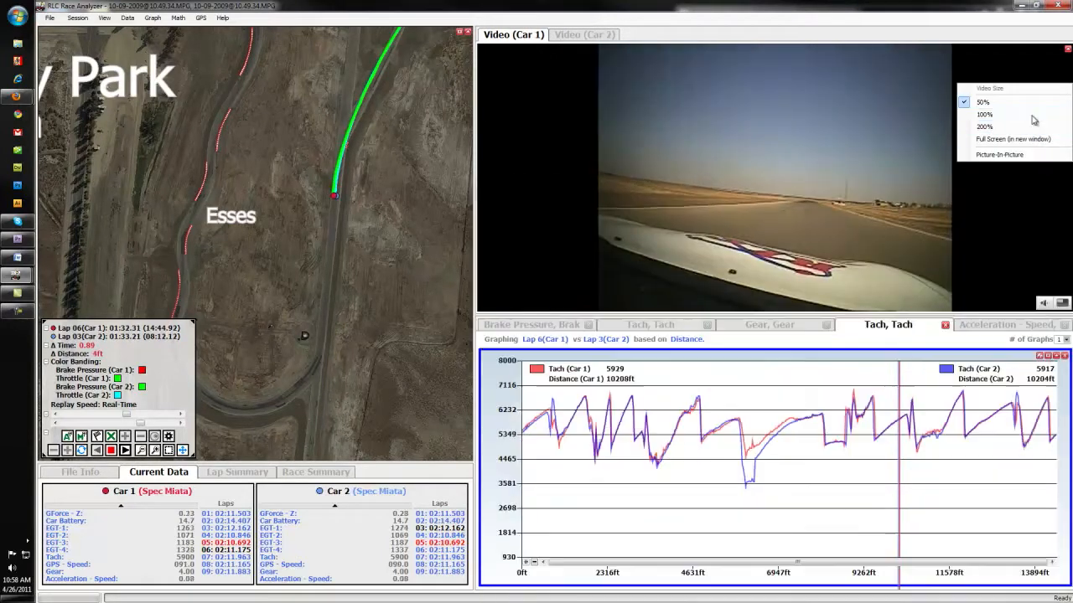
# Show both cars' videos in separate, unmaximized windows and place them side by side over the Tach graph.
pyautogui.click(1068, 50)
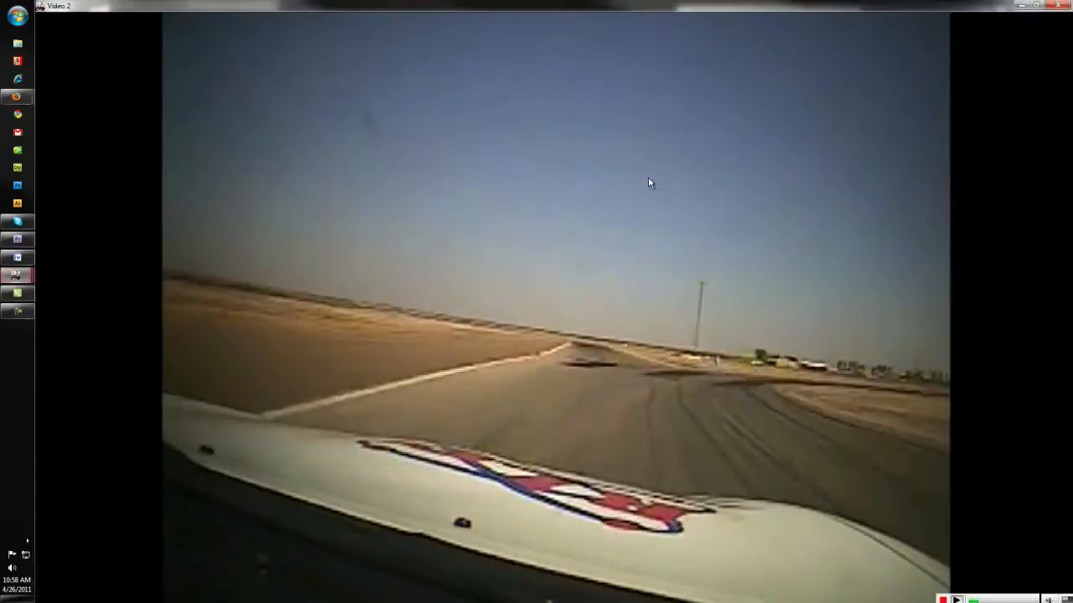
pyautogui.click(1035, 6)
pyautogui.moveTo(125, 6); pyautogui.dragTo(600, 85)
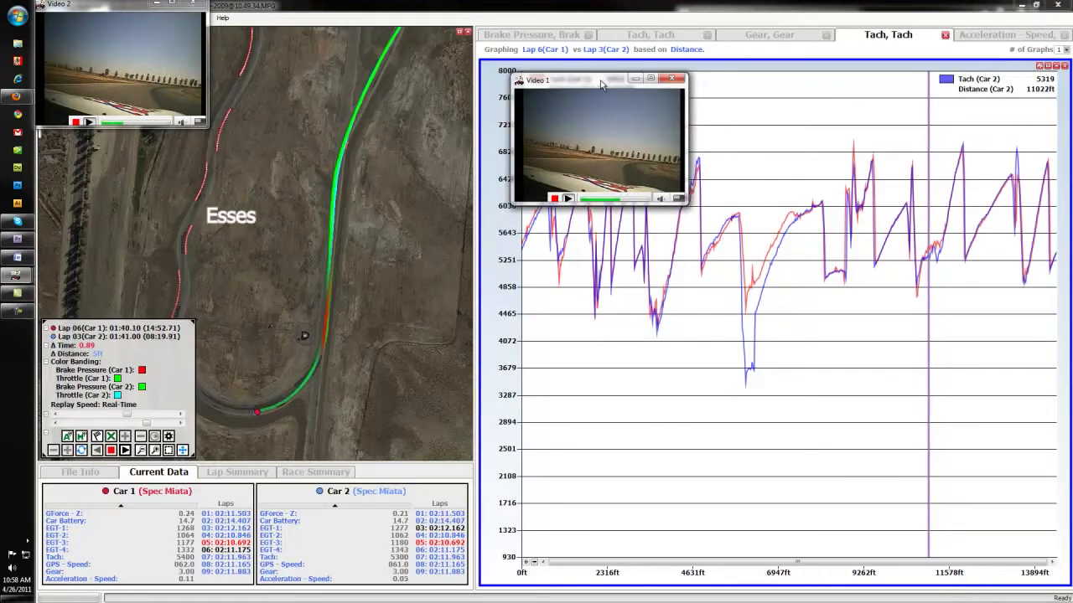
pyautogui.moveTo(122, 5); pyautogui.dragTo(785, 81)
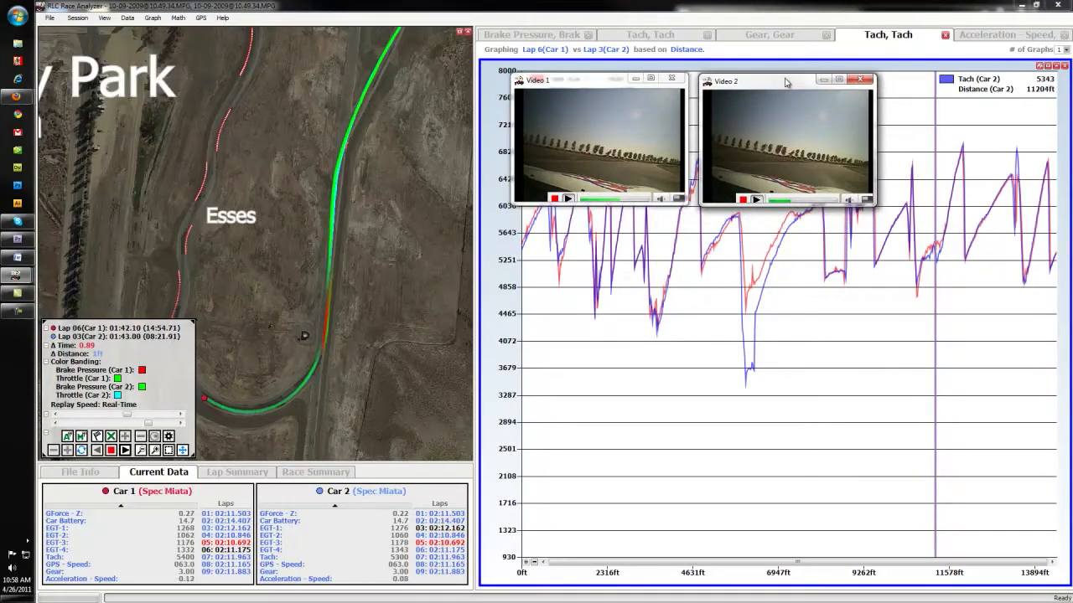
# Jump to a different point in the Car 2 video and close its separate window.
pyautogui.click(809, 202)
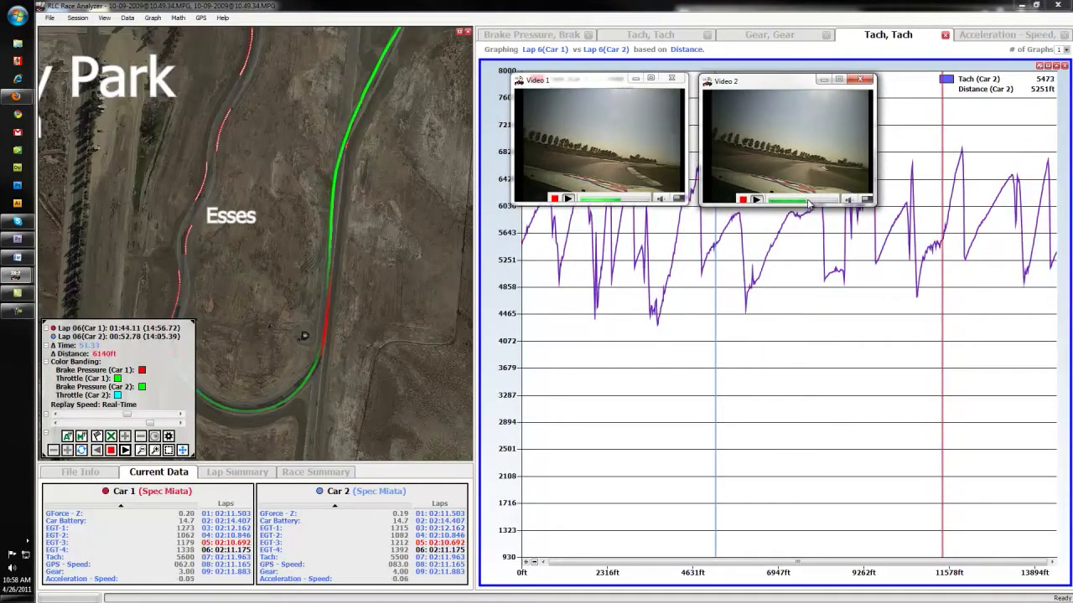
pyautogui.click(860, 81)
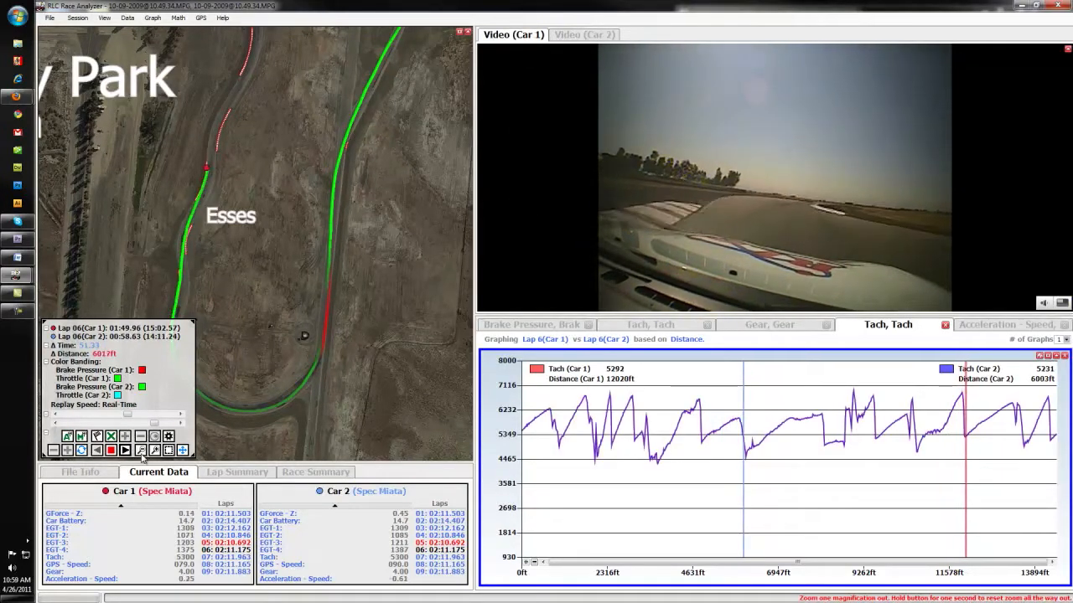
# Zoom the track map out around the Esses and reposition the replay on the Tach graph.
pyautogui.click(141, 451)
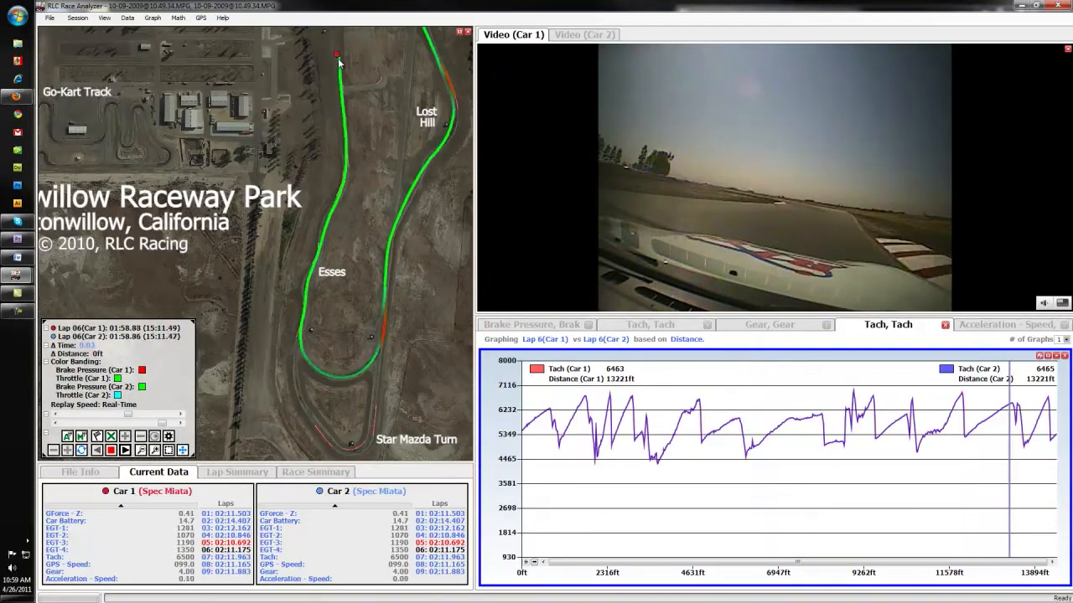
pyautogui.click(756, 448)
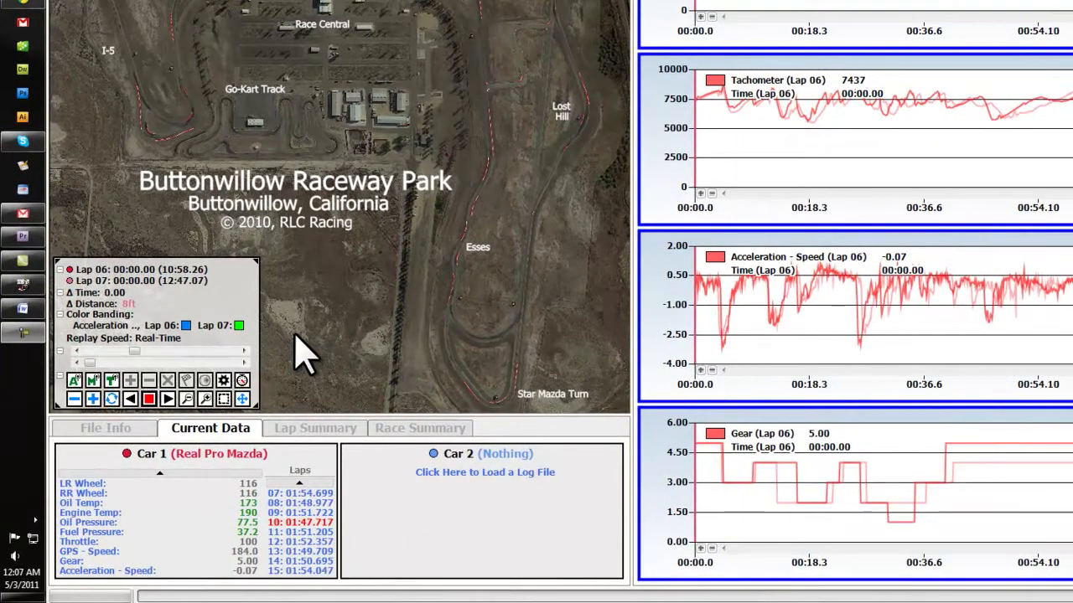
# Change the comparison lap for Lap 06 to Lap 12 and activate the time finder on the map.
pyautogui.click(97, 281)
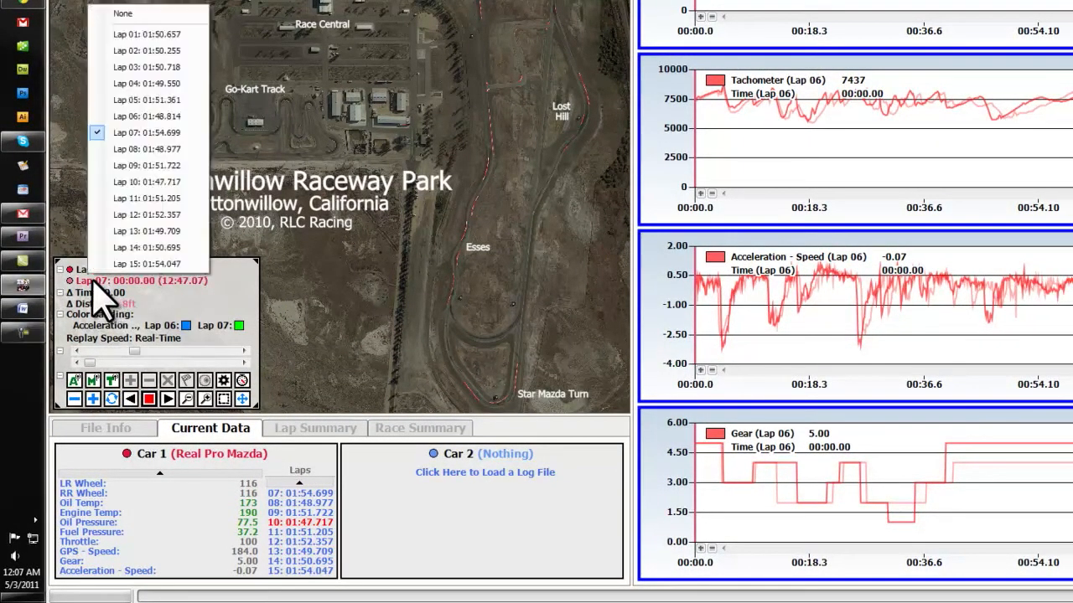
pyautogui.click(128, 217)
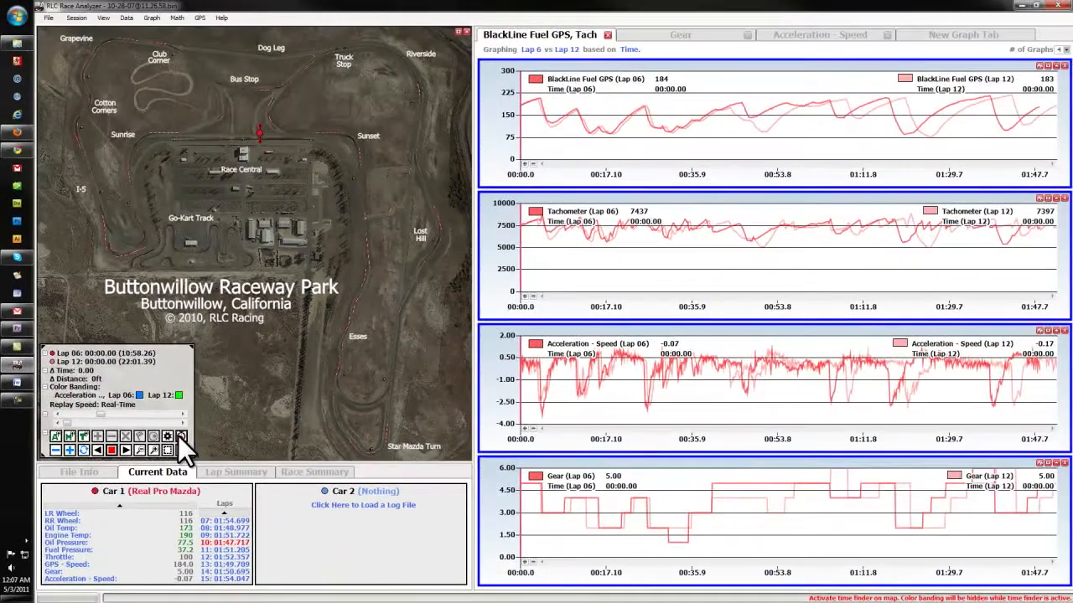
pyautogui.click(365, 305)
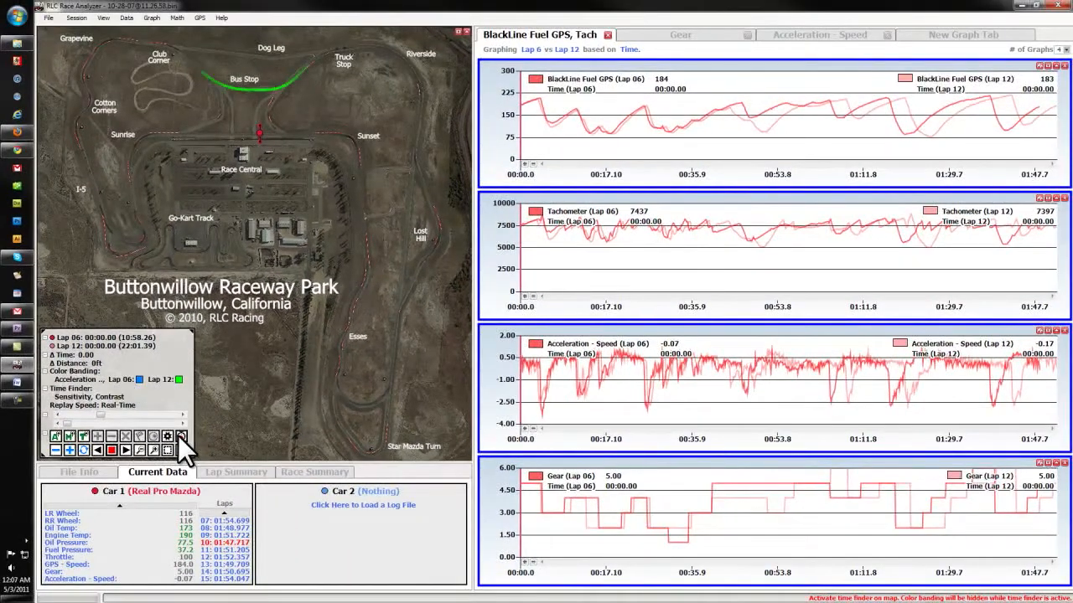
# Move the replay to the track section between Grapevine and Club Corner and play it with the map magnified.
pyautogui.click(140, 39)
pyautogui.click(127, 450)
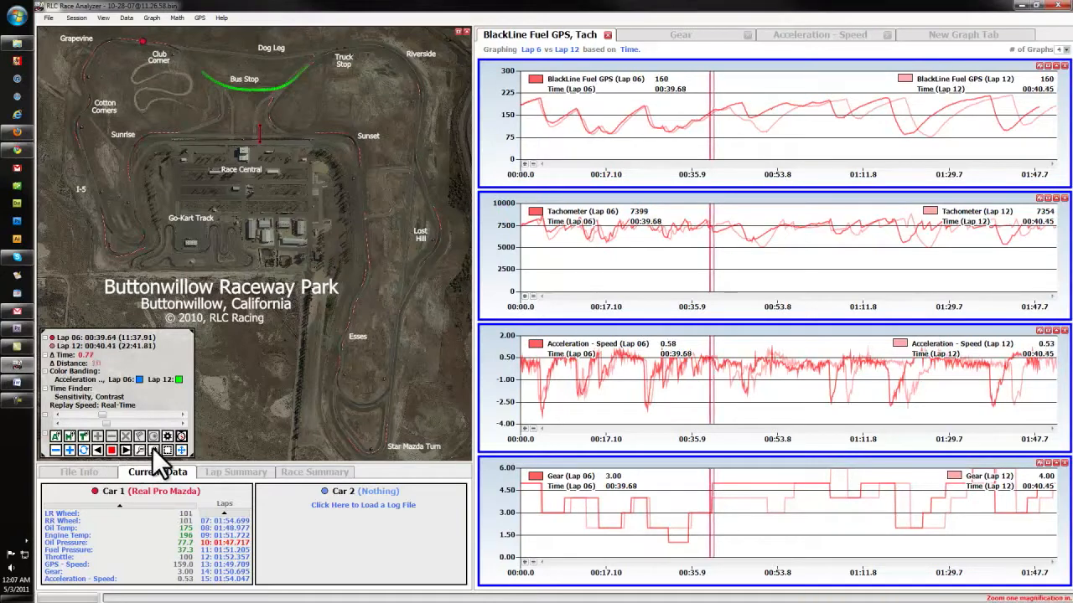
pyautogui.scroll(5, 176, 41)
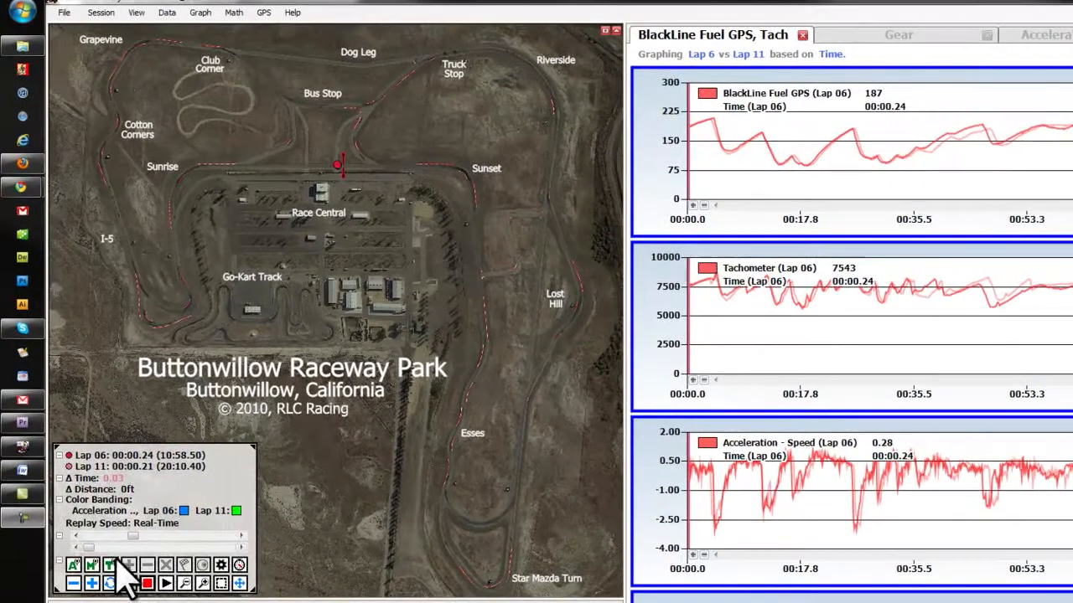
# Create predictive sectors by placing dividers around the track from the start/finish straight to the stretch after Sunset.
pyautogui.click(323, 202)
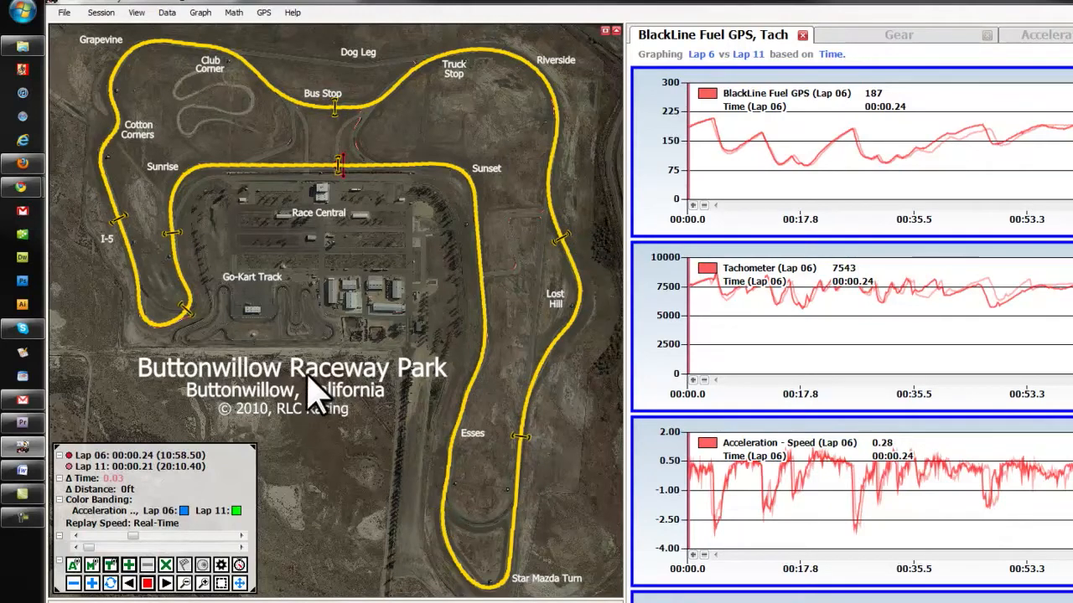
pyautogui.doubleClick(477, 243)
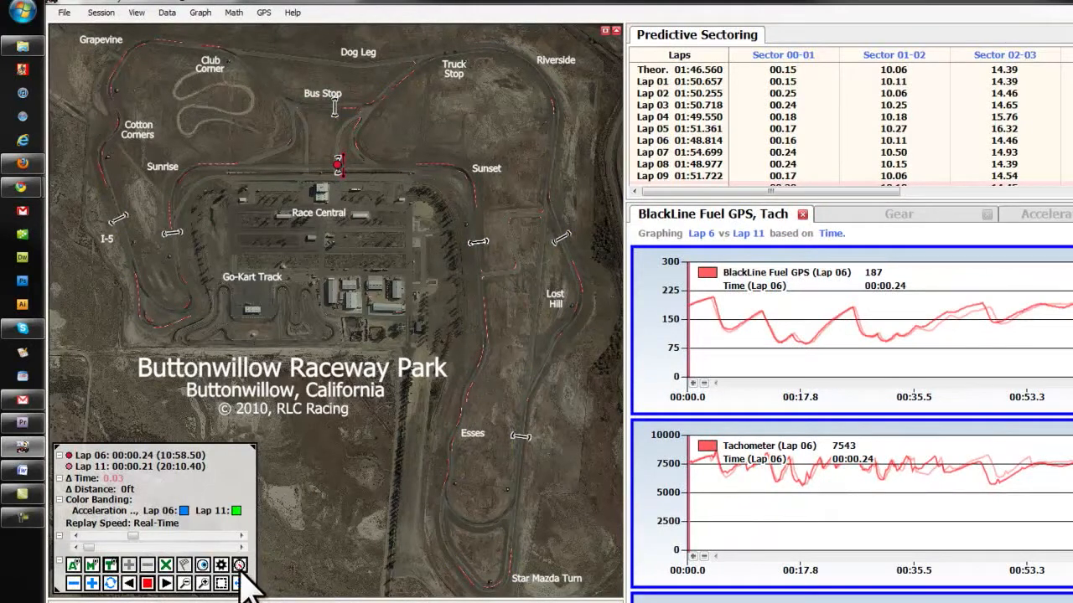
# Activate the time finder for Lap 06 and Lap 11 and play the replay, examining the map through Sunrise.
pyautogui.click(166, 584)
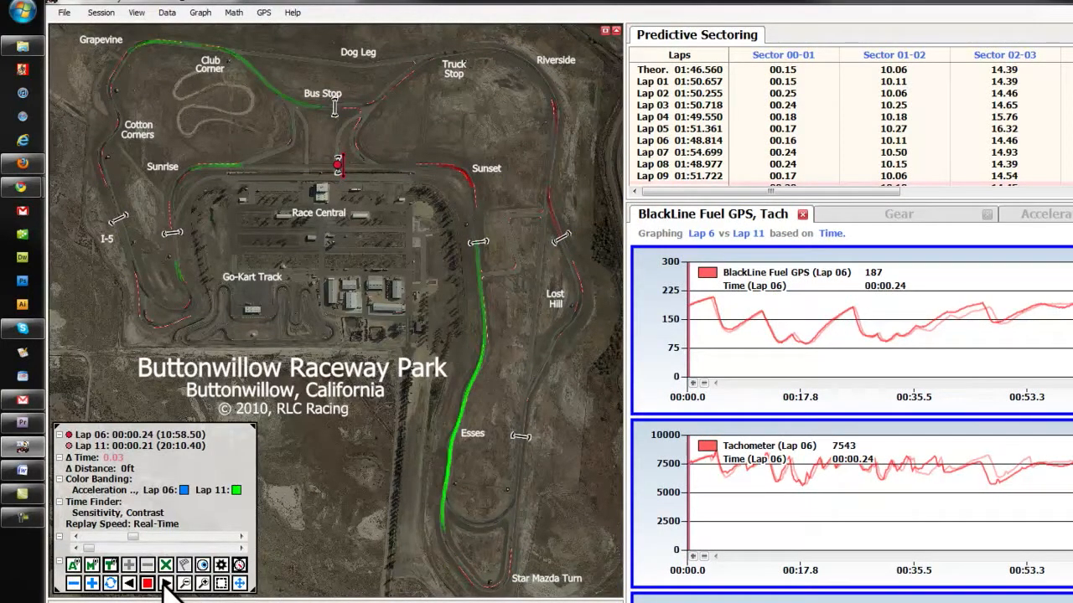
pyautogui.click(166, 584)
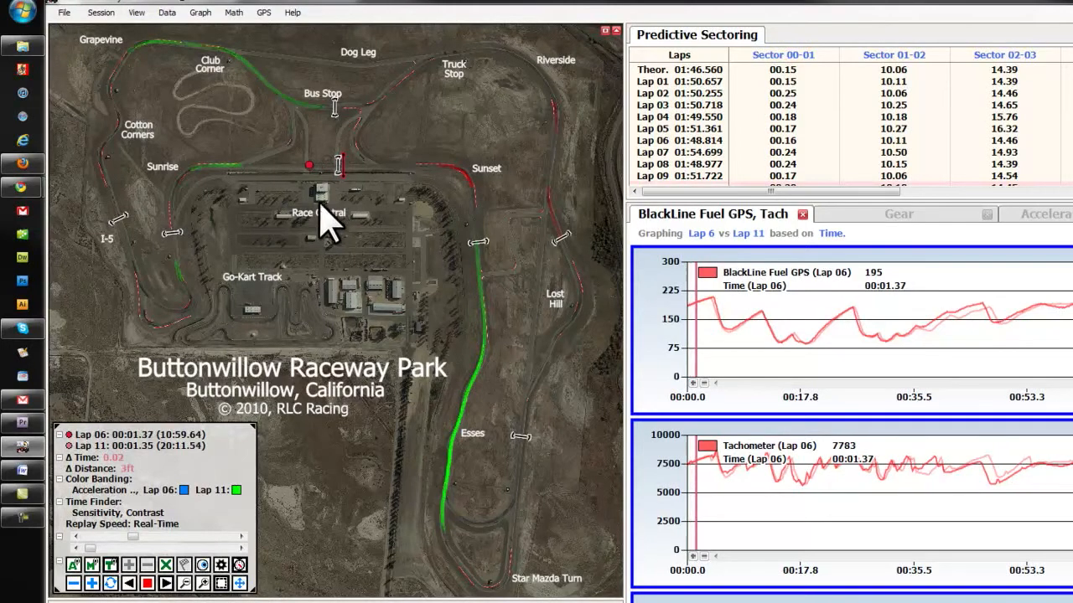
pyautogui.scroll(5, 251, 167)
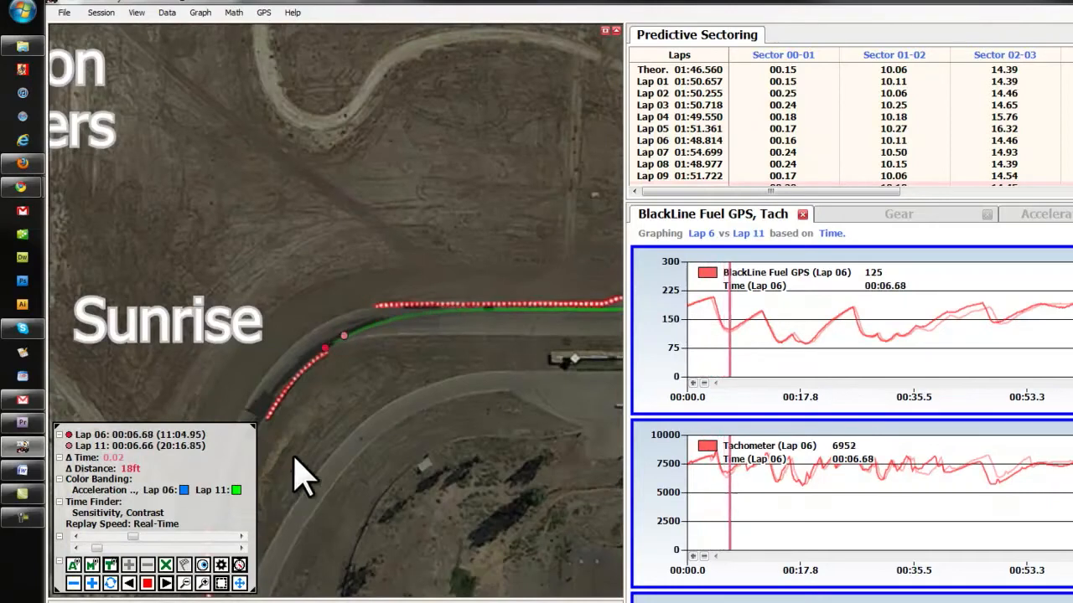
pyautogui.click(185, 585)
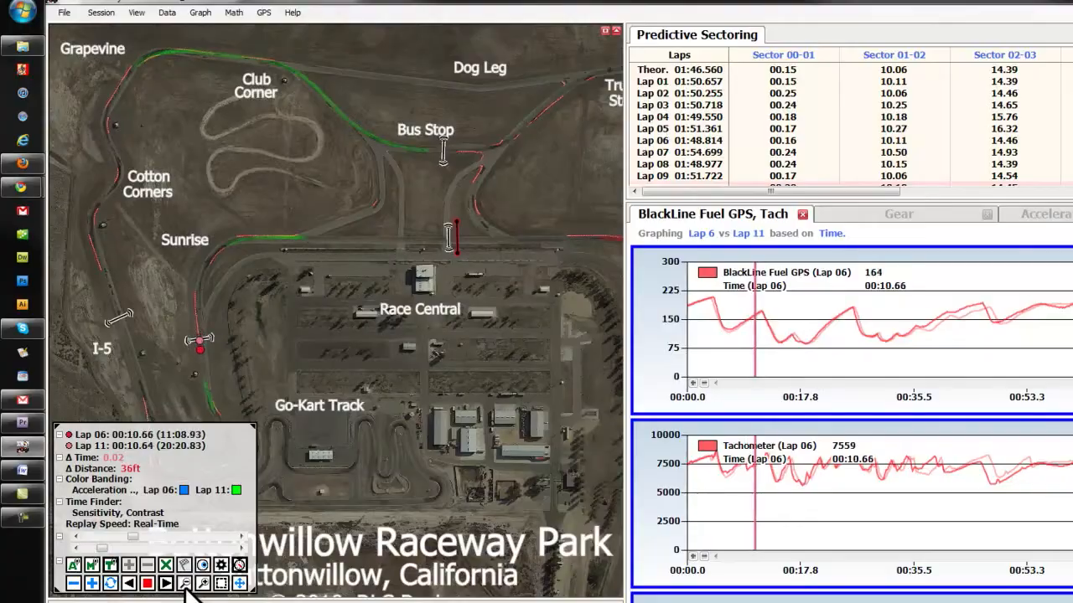